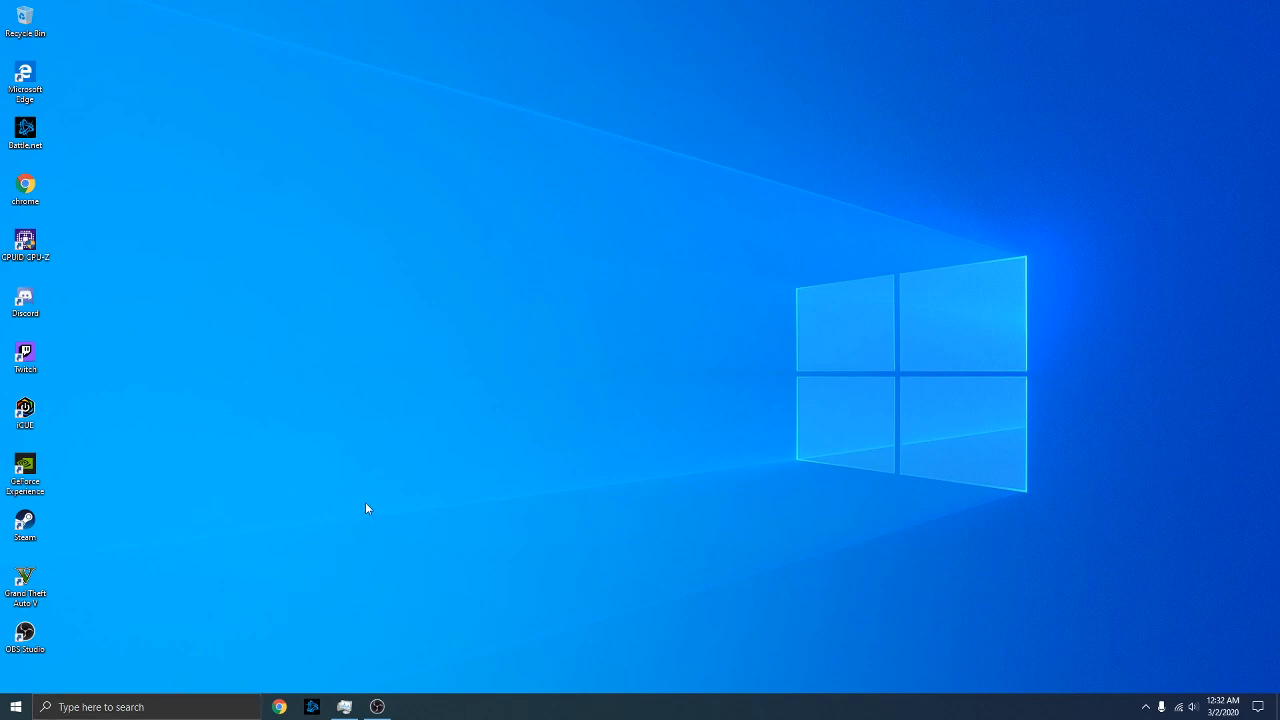
Open the Run box from Windows search and launch msconfig
key("super+r")
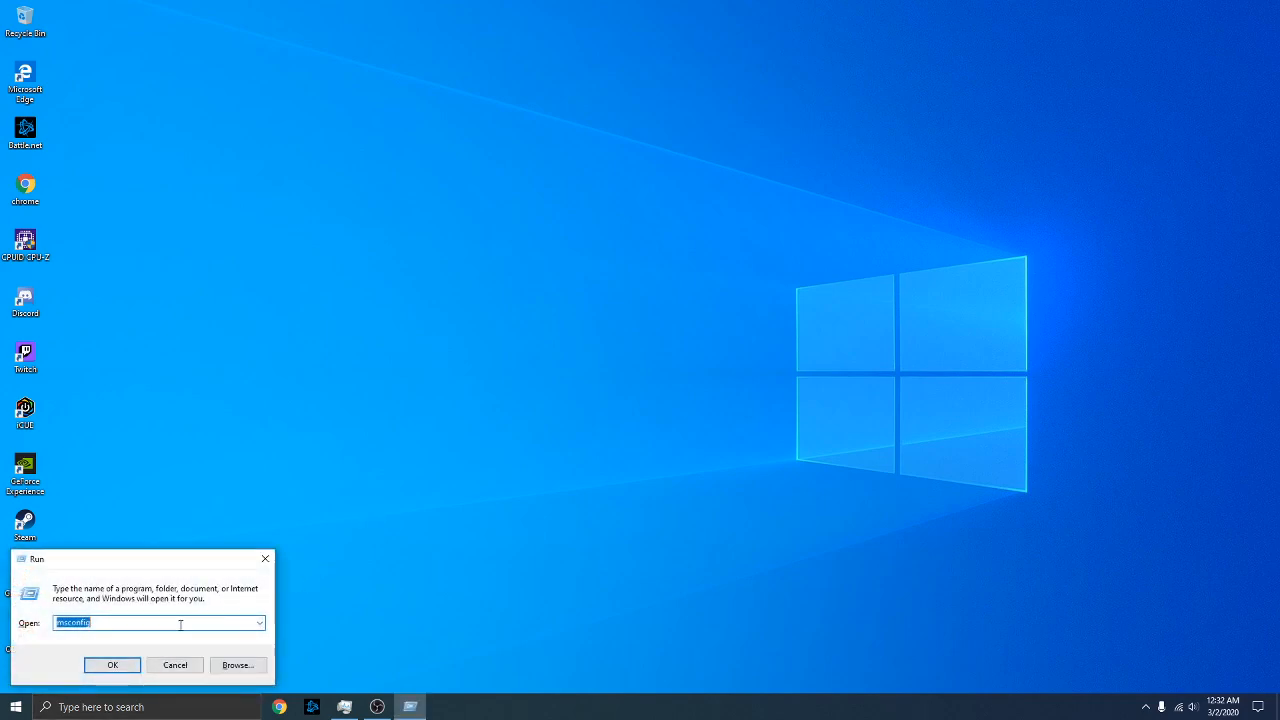
left_click(266, 562)
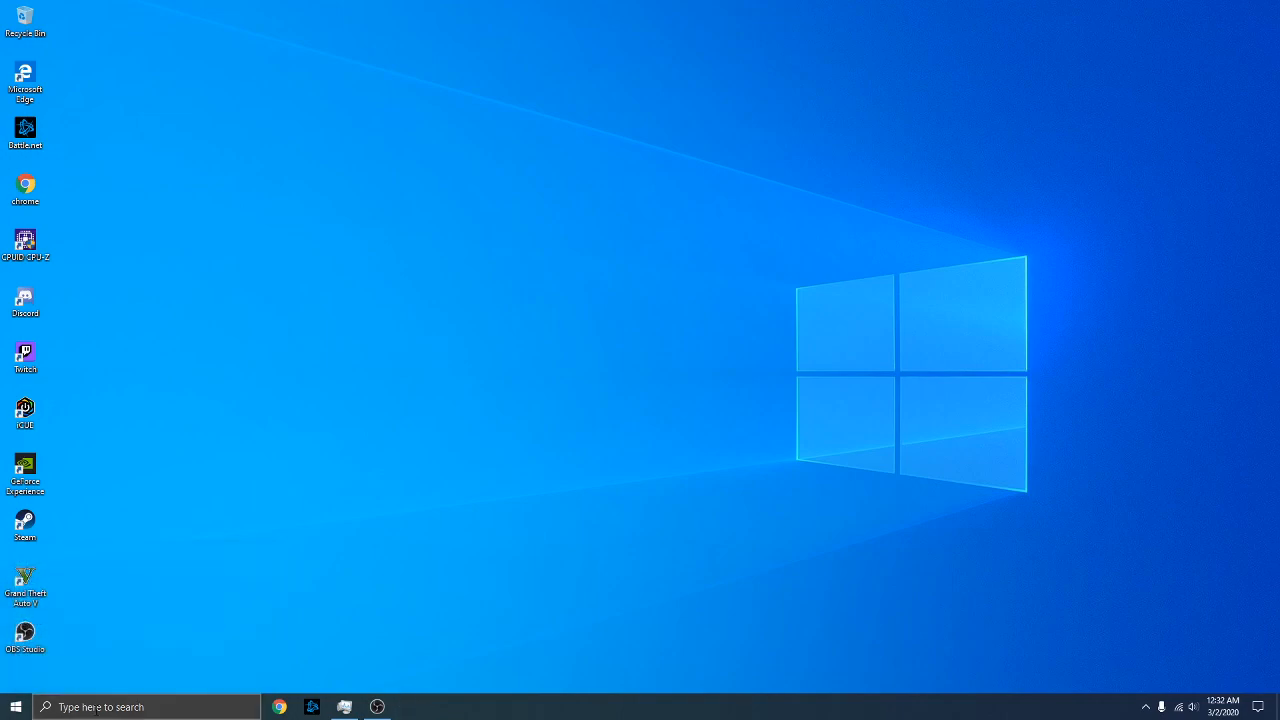
left_click(97, 710)
type("run")
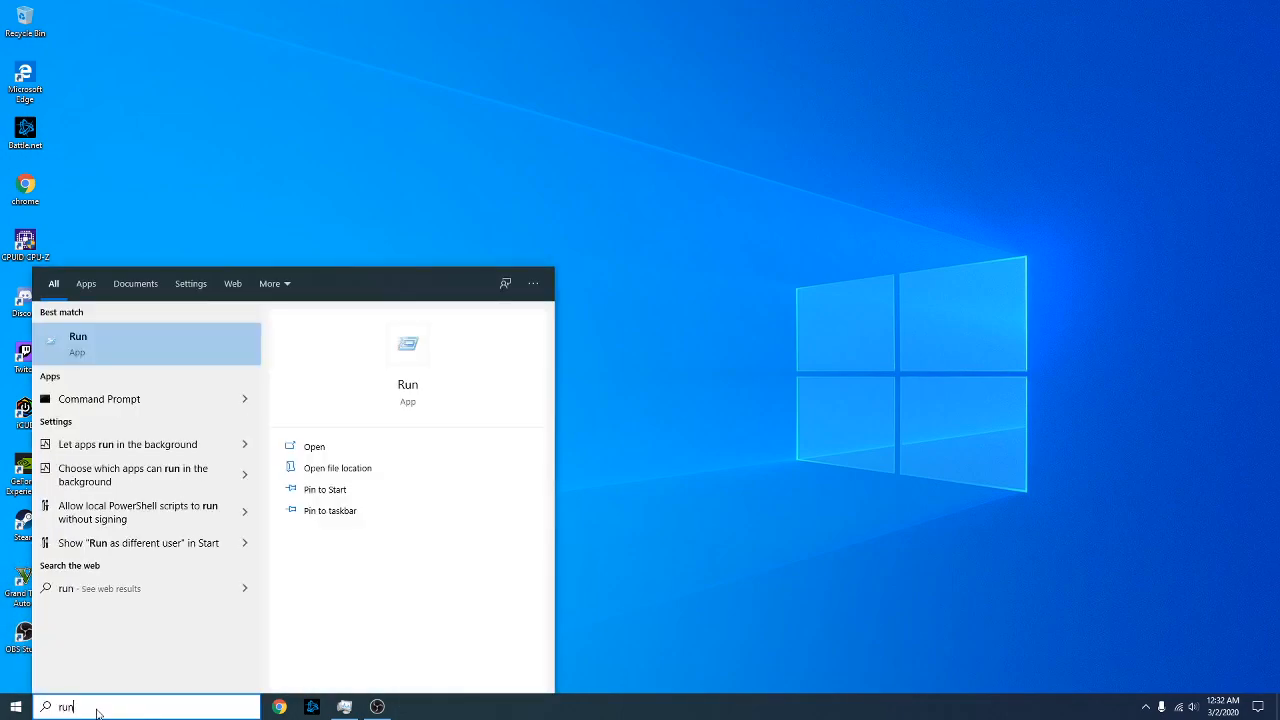
left_click(128, 344)
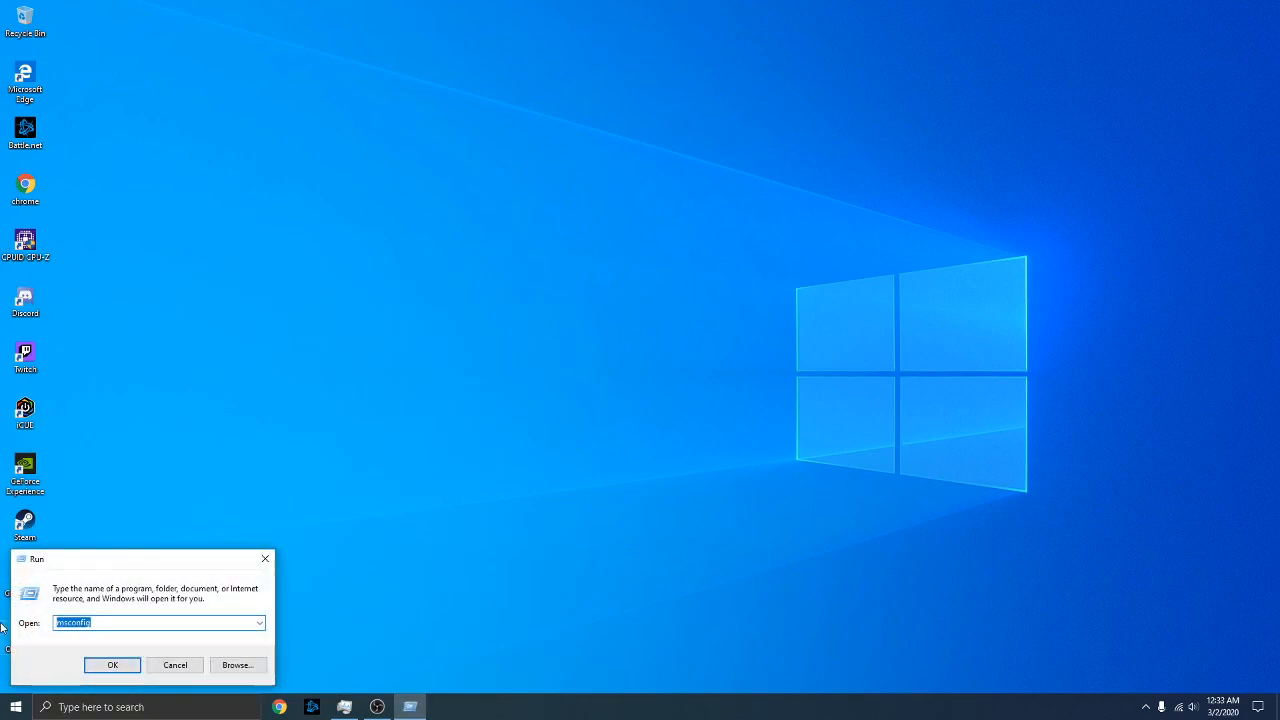
key("BackSpace")
type("ms")
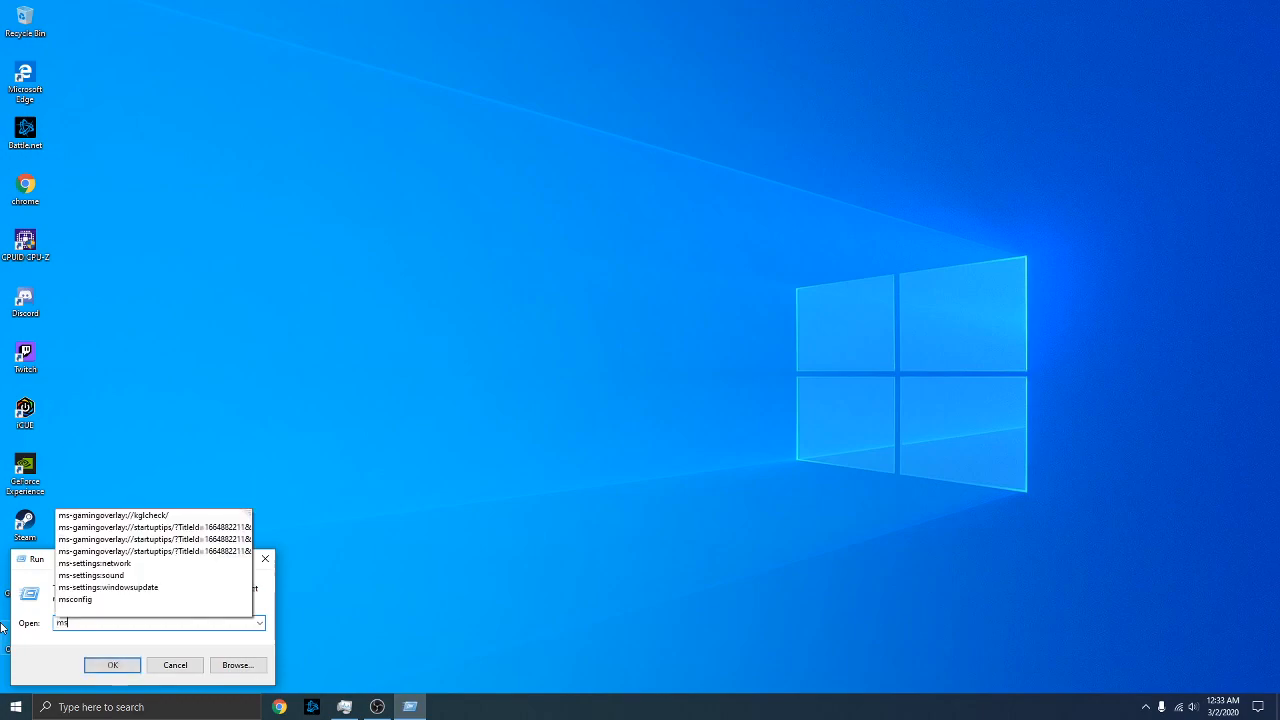
type("config")
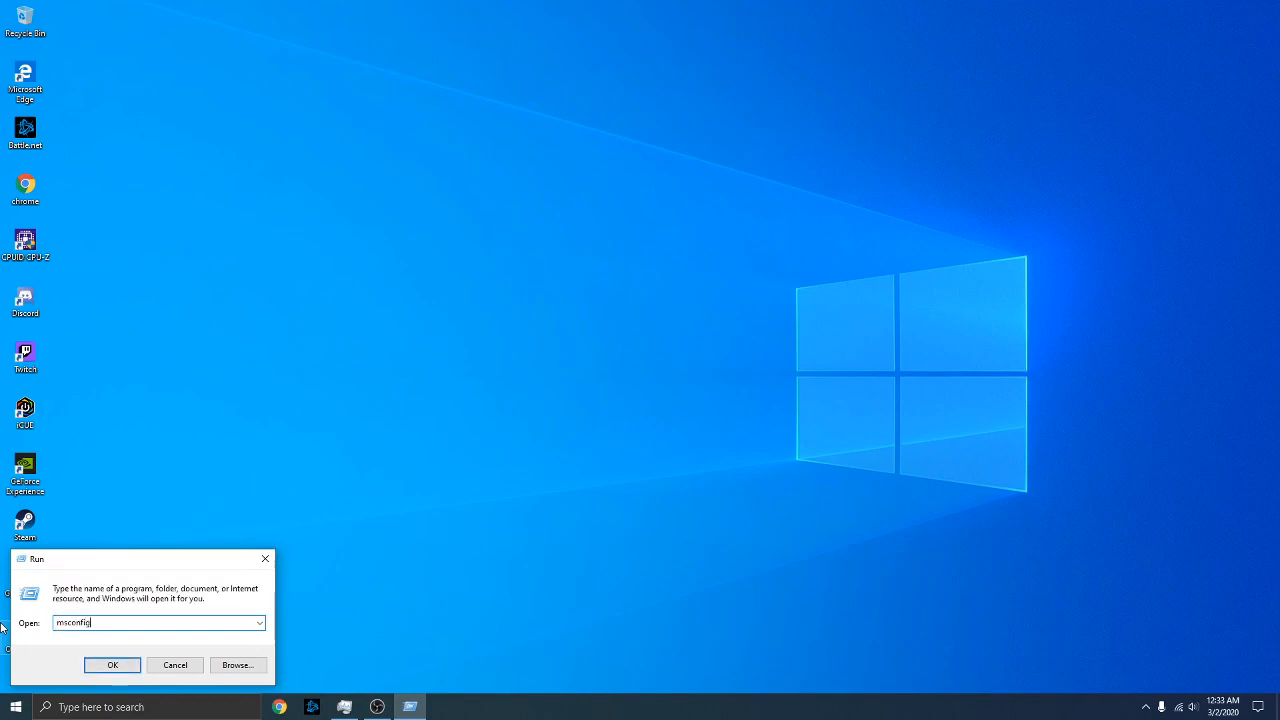
left_click(117, 667)
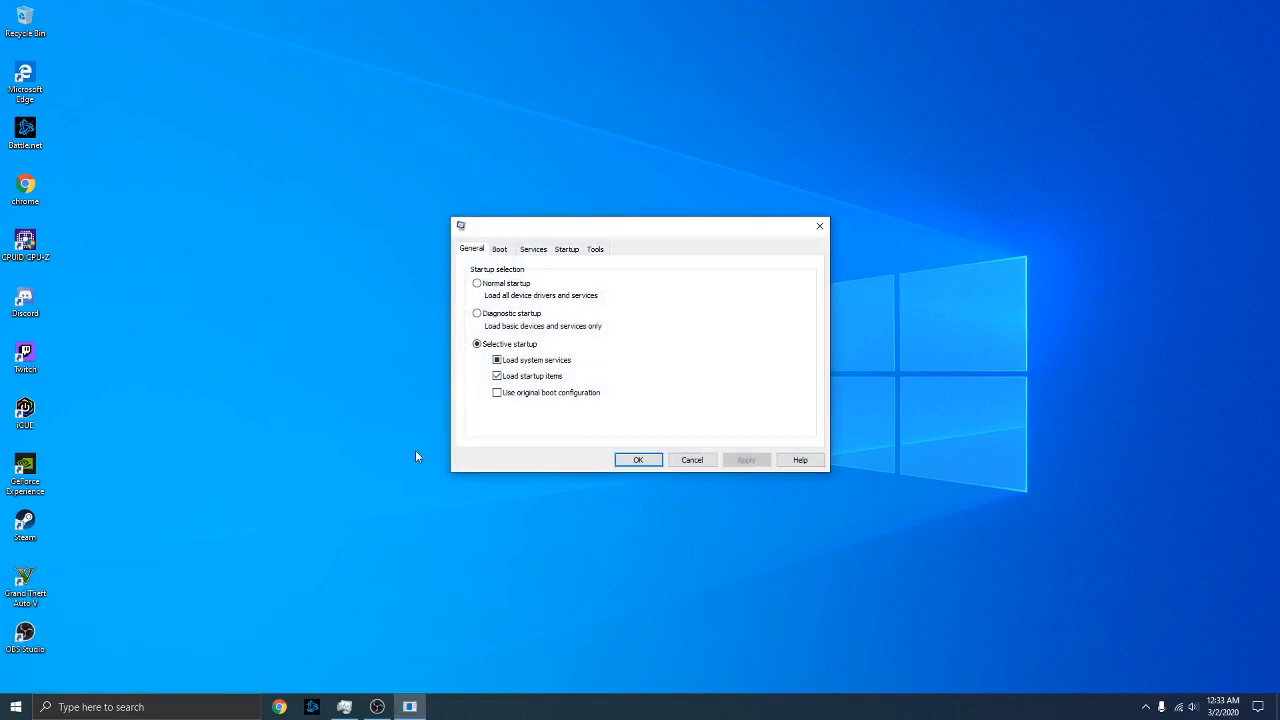
Limit boot to 4 processors in the Boot tab's advanced options
left_click(509, 251)
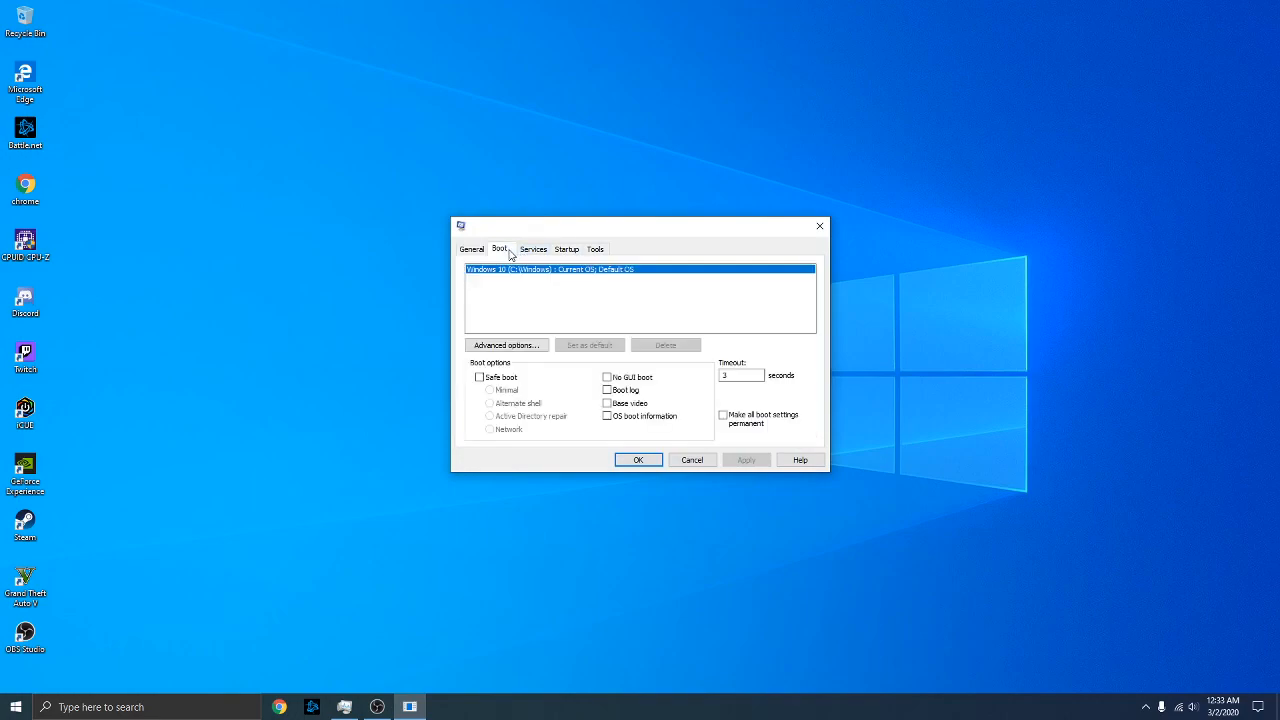
left_click(522, 346)
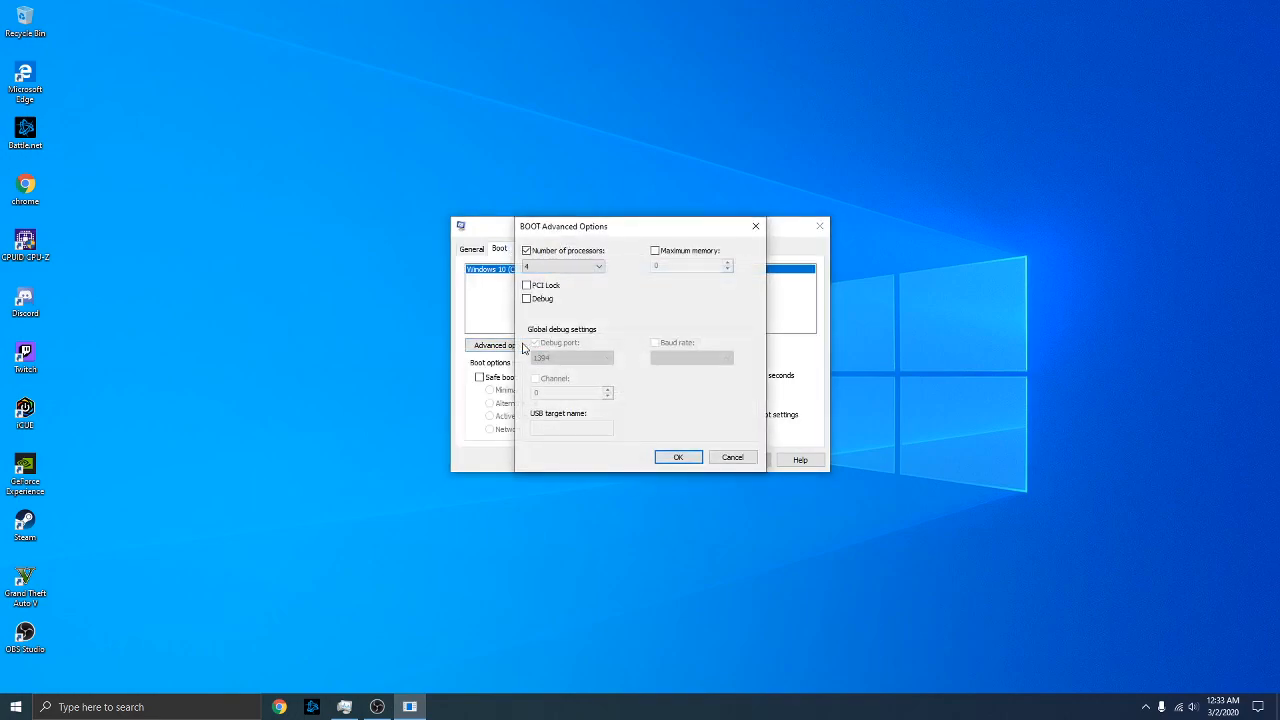
left_click(576, 256)
left_click(576, 256)
left_click(569, 267)
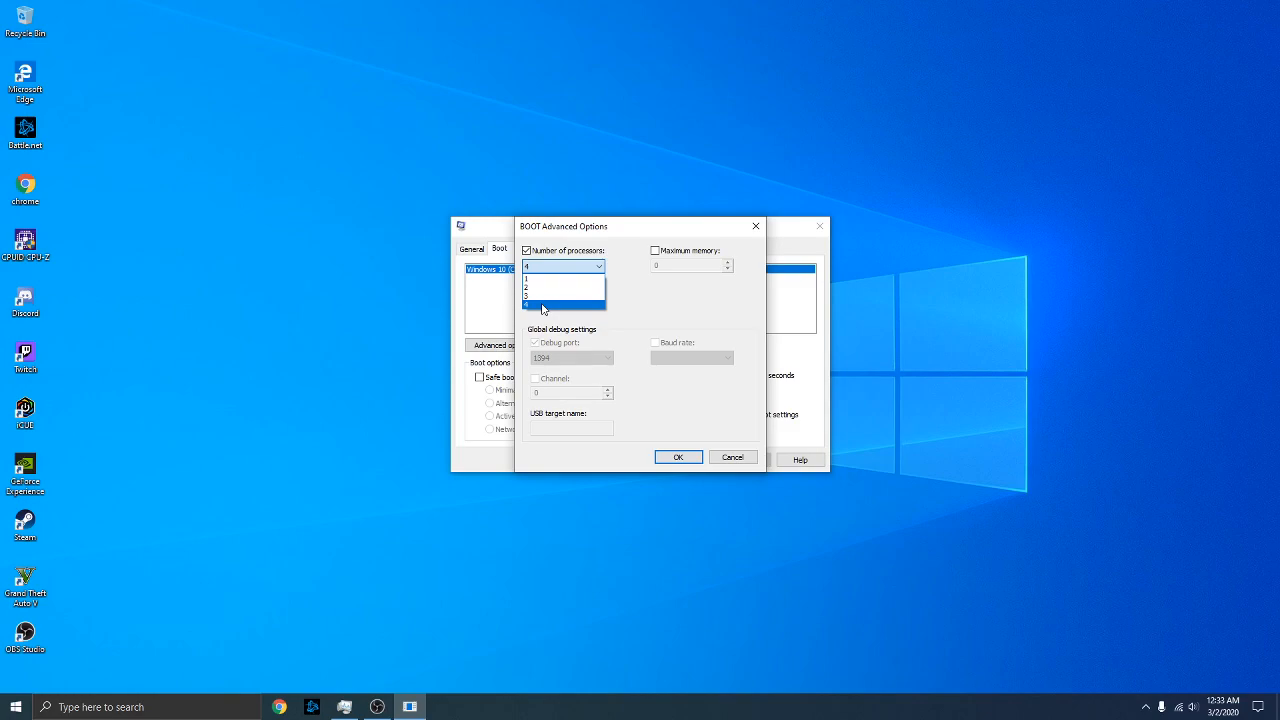
left_click(542, 309)
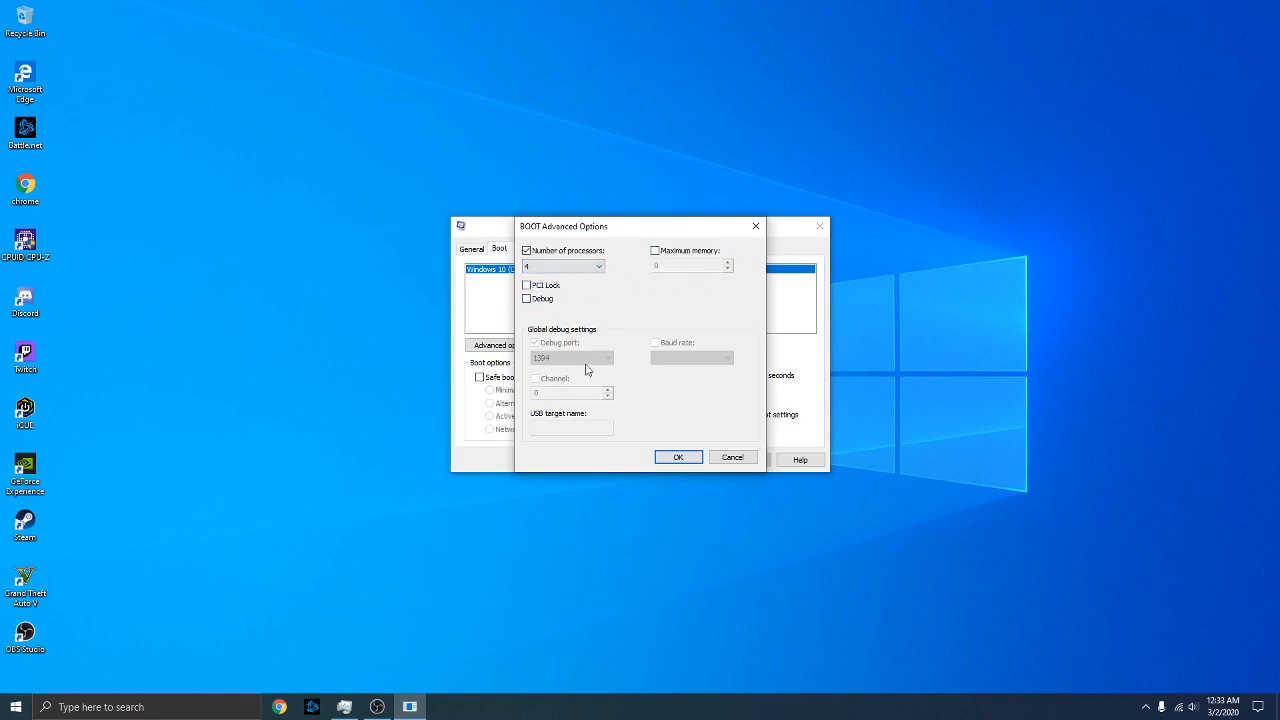
left_click(675, 460)
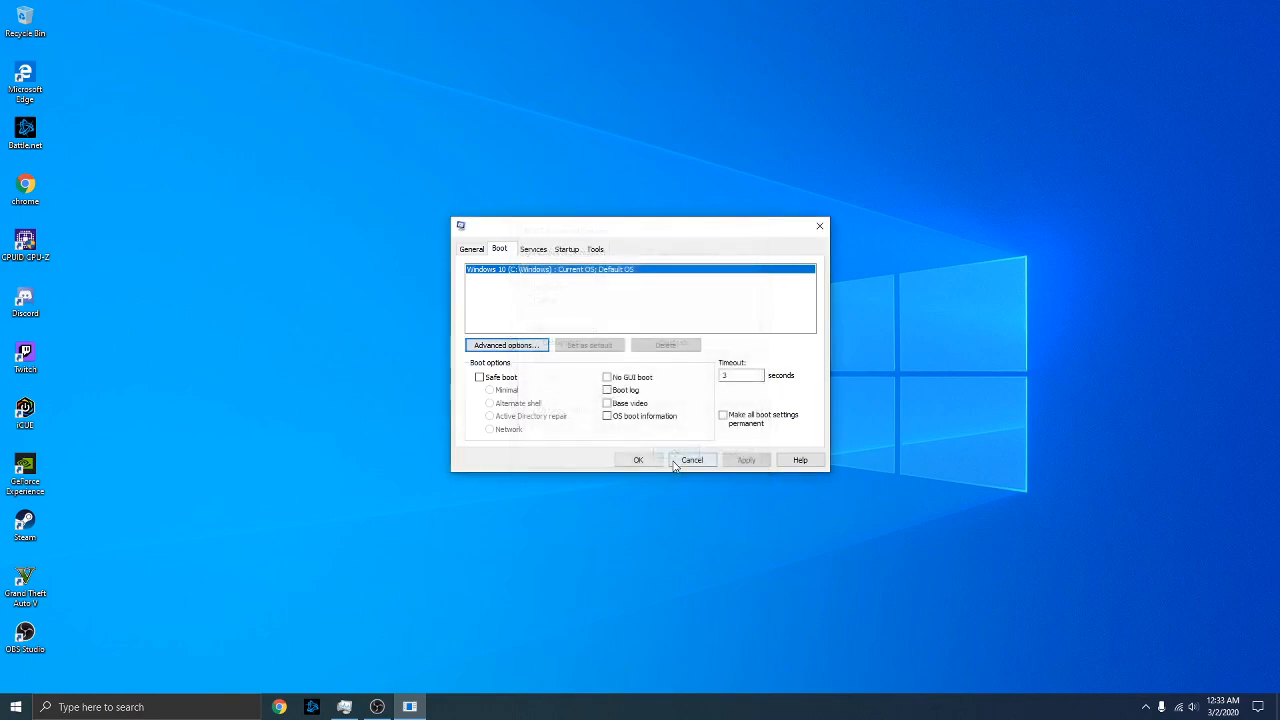
Set the boot timeout to 3 seconds and apply the boot changes
double_click(749, 376)
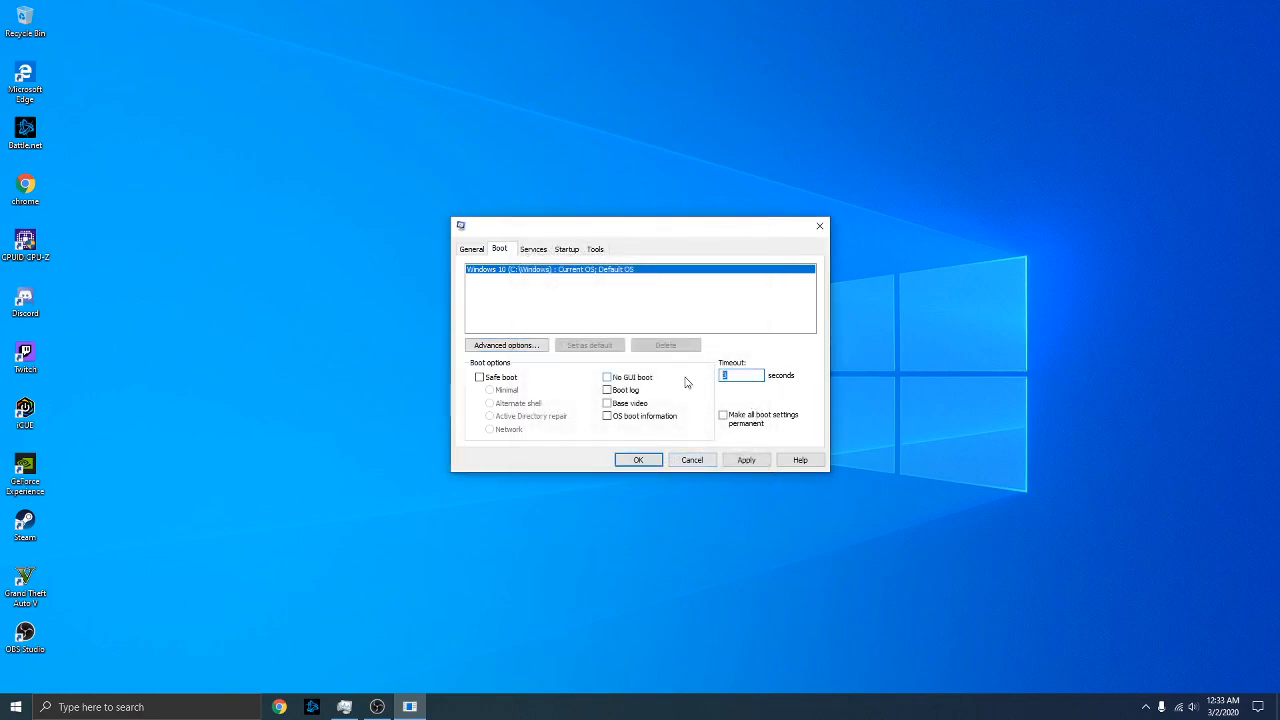
type("30")
type("3")
left_click(750, 463)
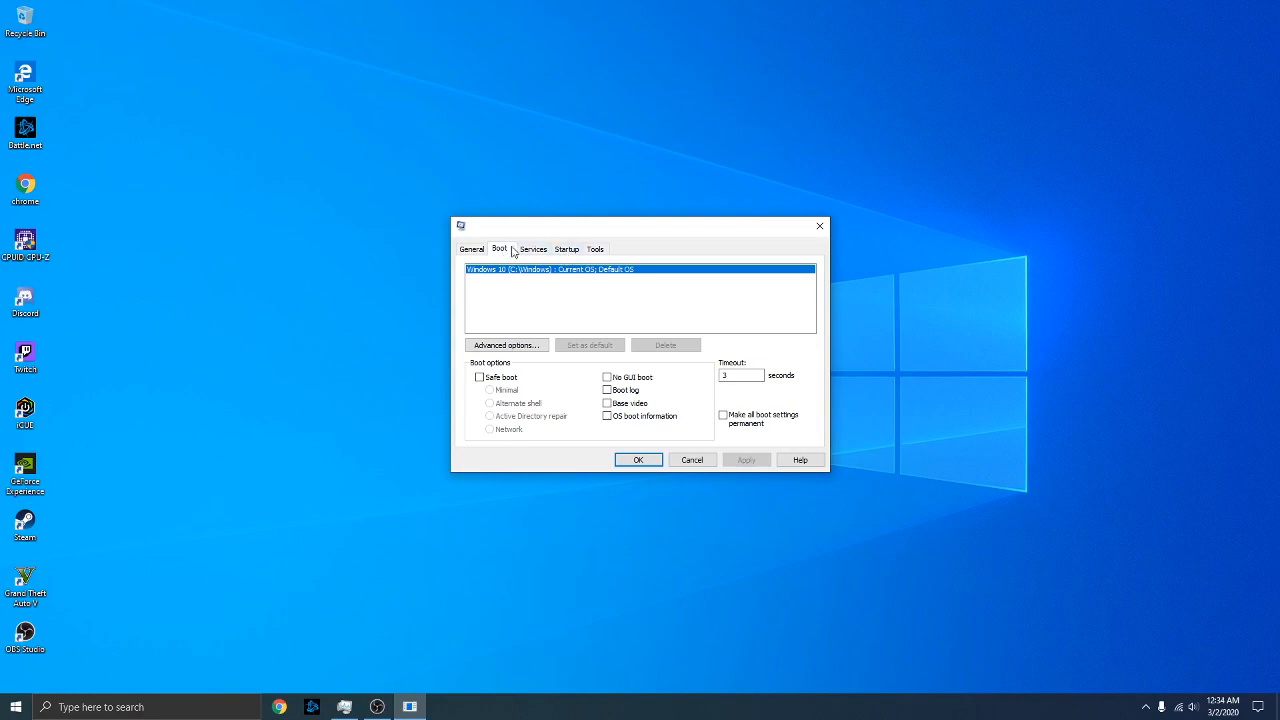
Disable Steam Client Bootstrapper in Task Manager's Startup list
left_click(566, 251)
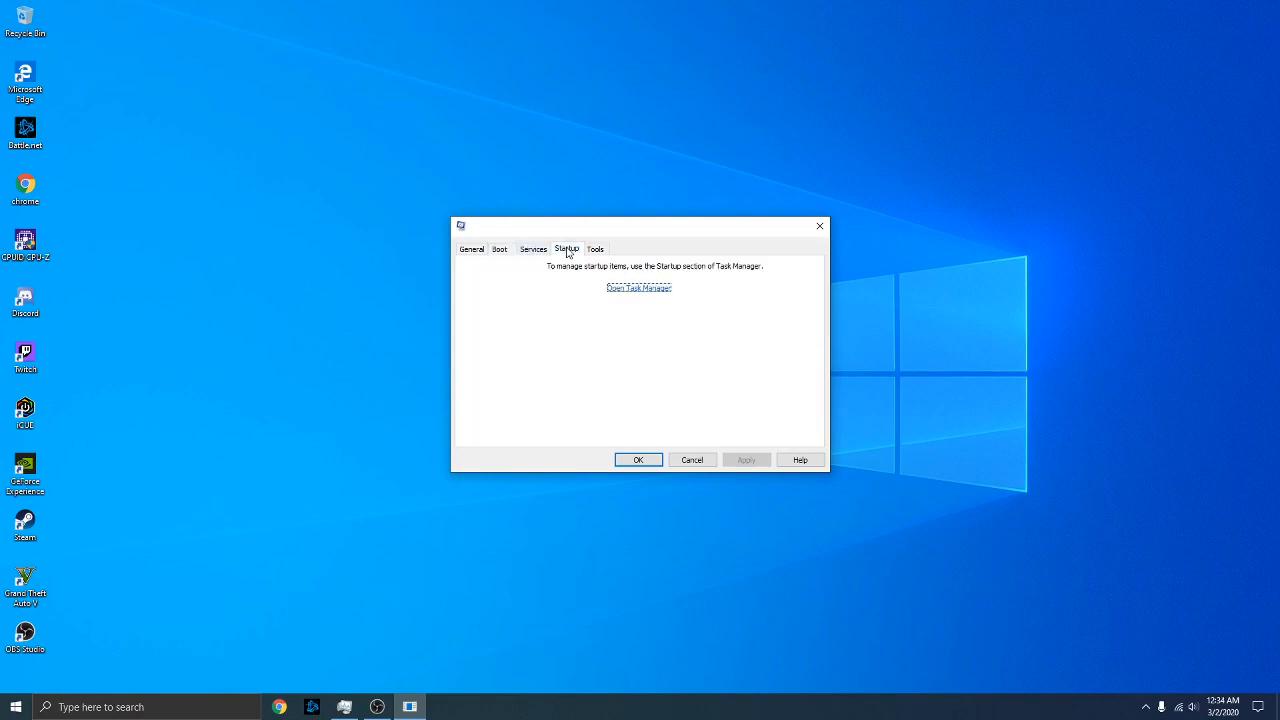
left_click(633, 288)
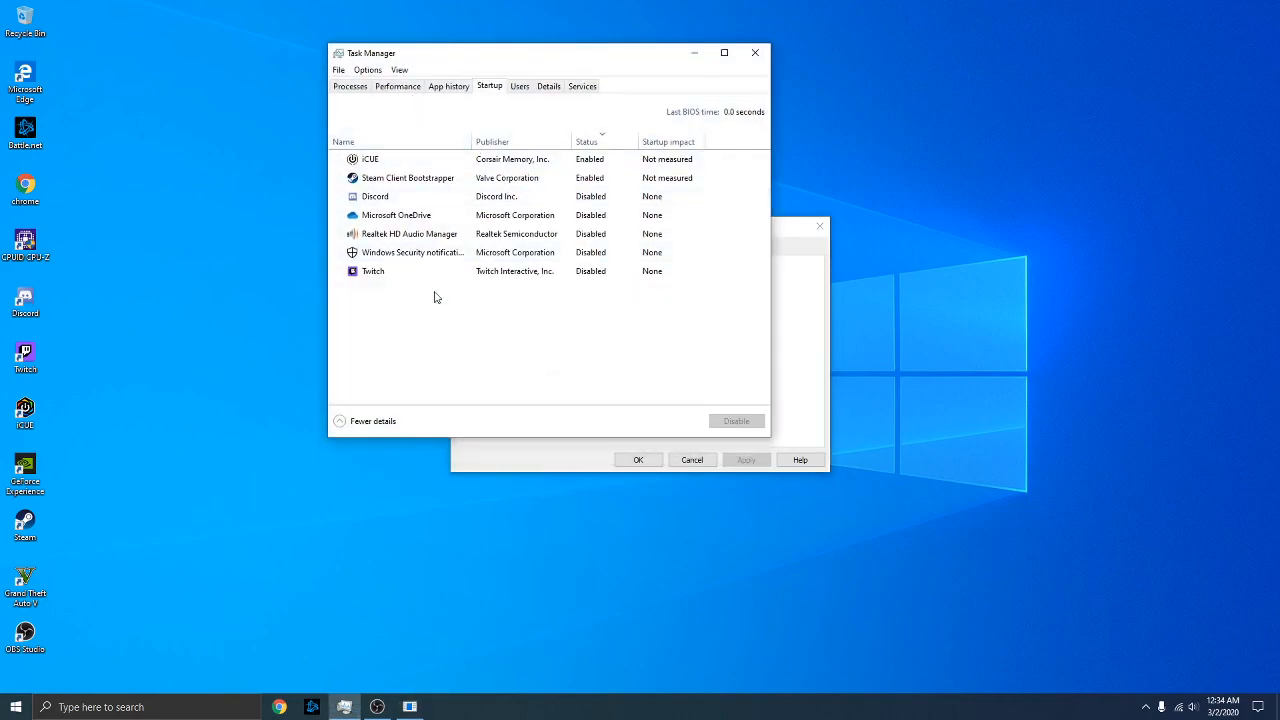
left_click(372, 421)
left_click(372, 270)
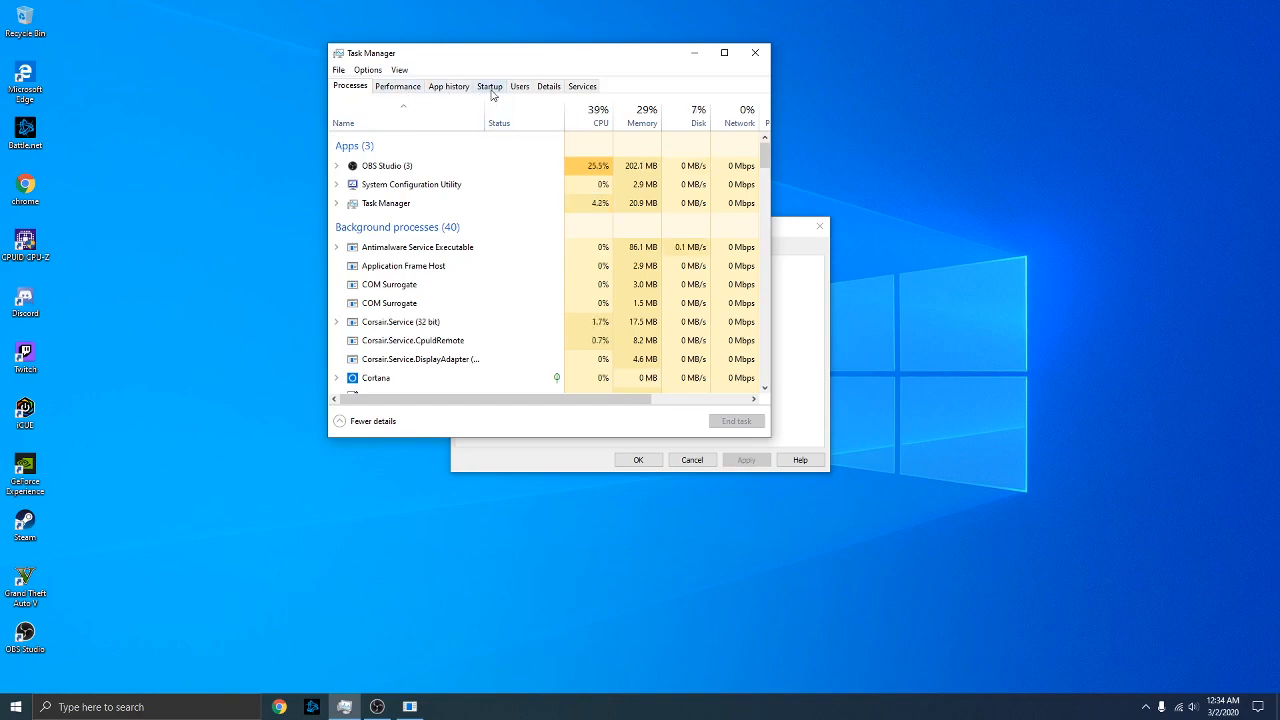
left_click(489, 89)
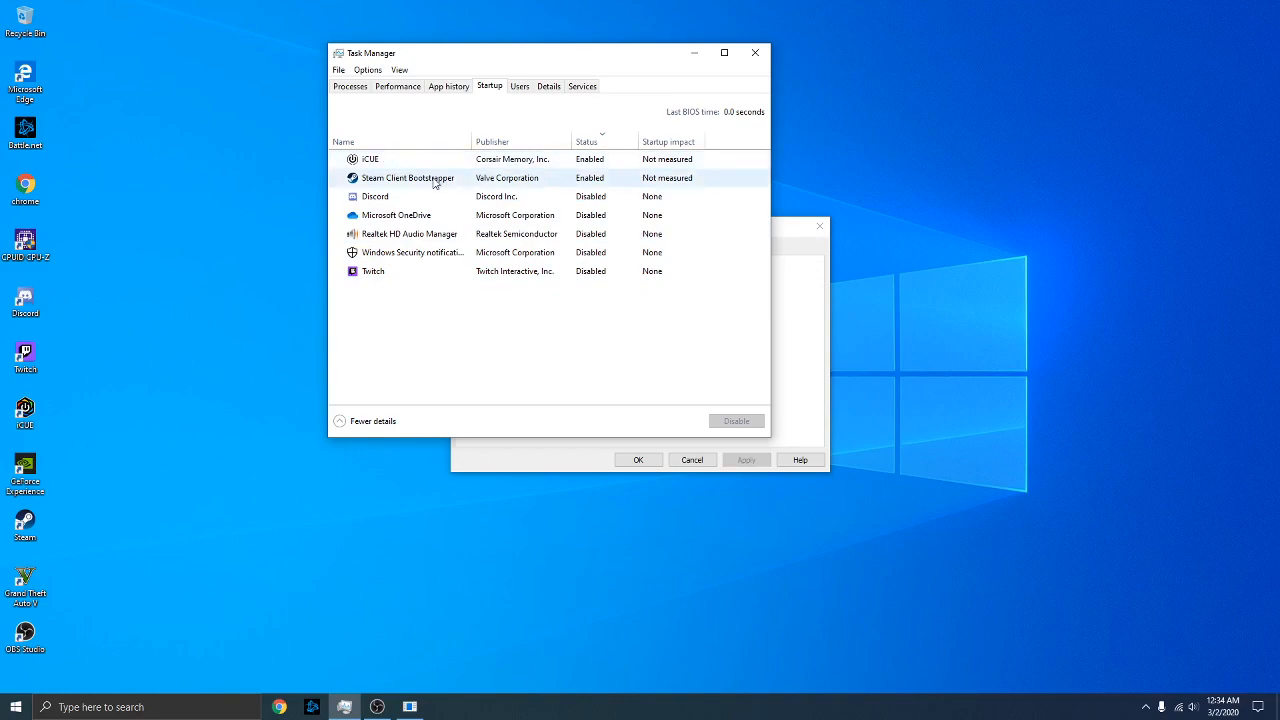
right_click(535, 180)
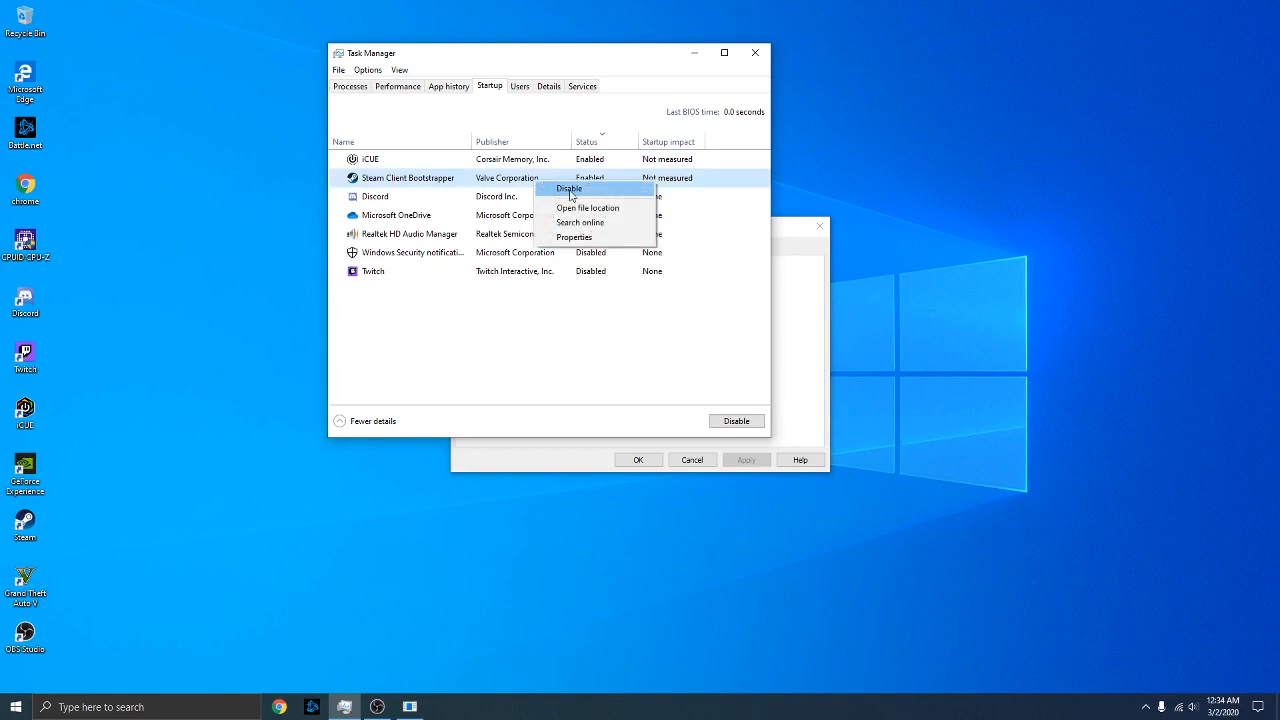
left_click(571, 193)
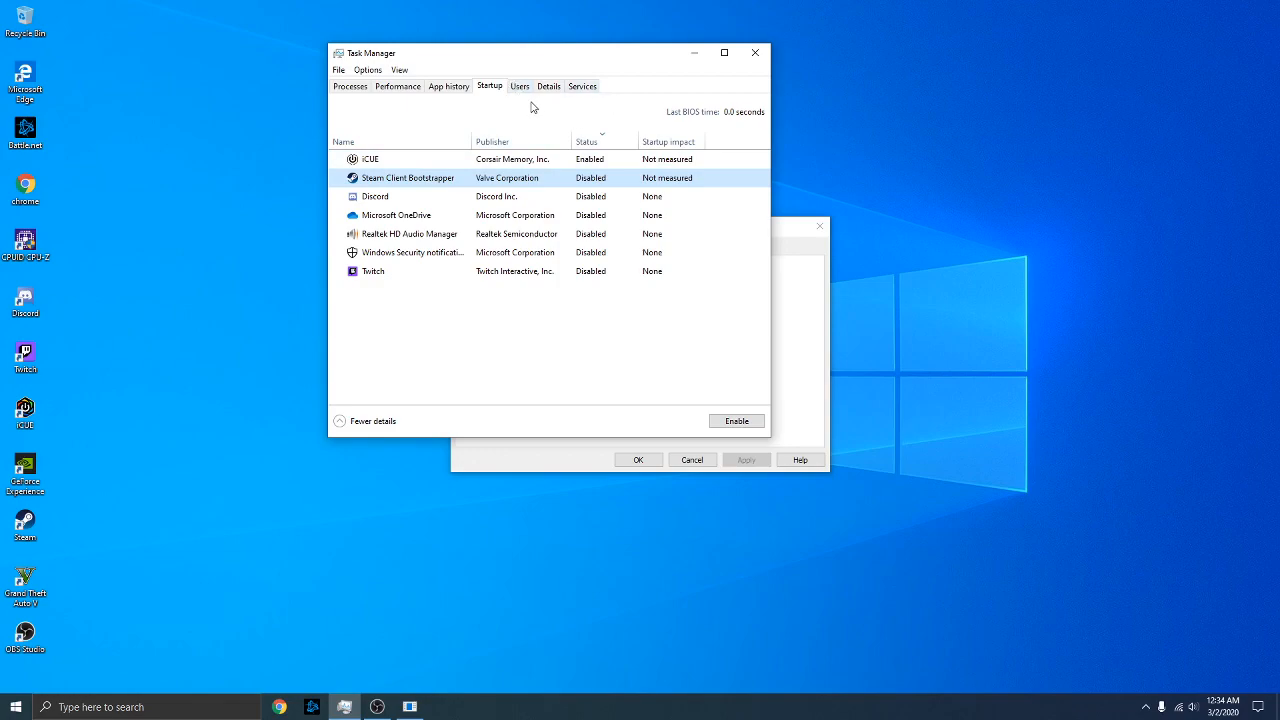
Close Task Manager and System Configuration, choosing to exit without restarting
left_click(755, 52)
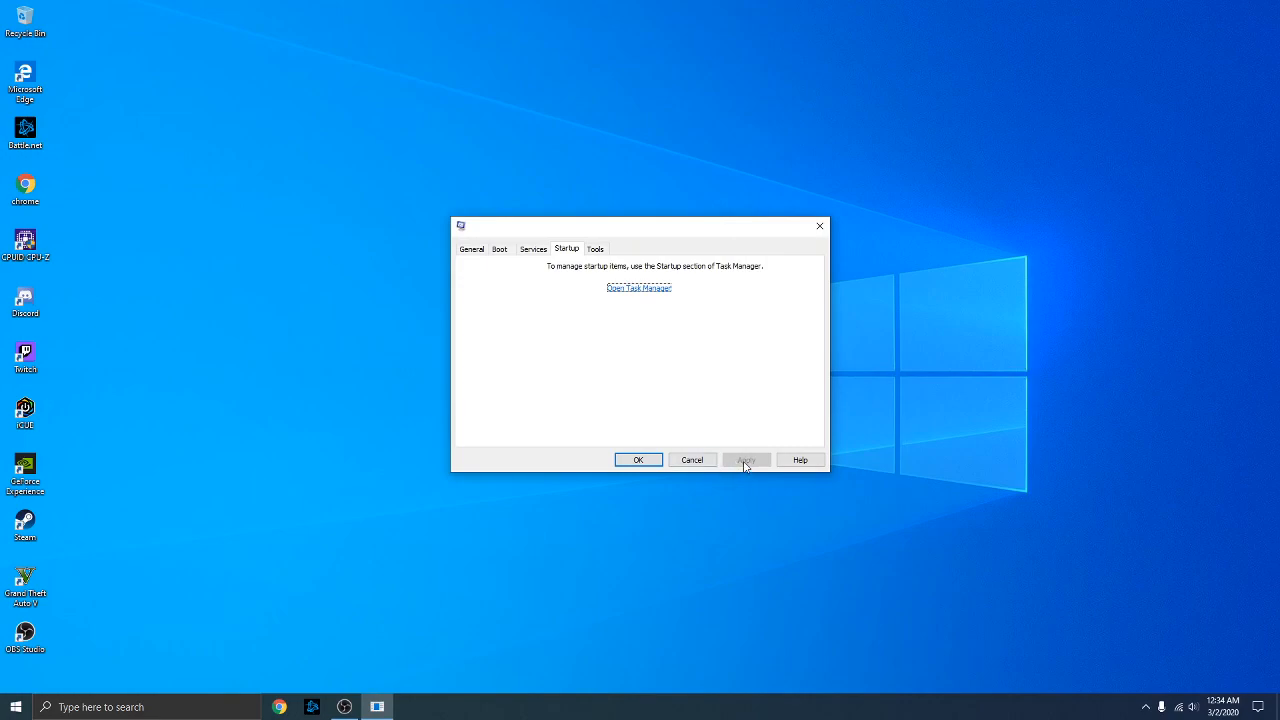
left_click(650, 459)
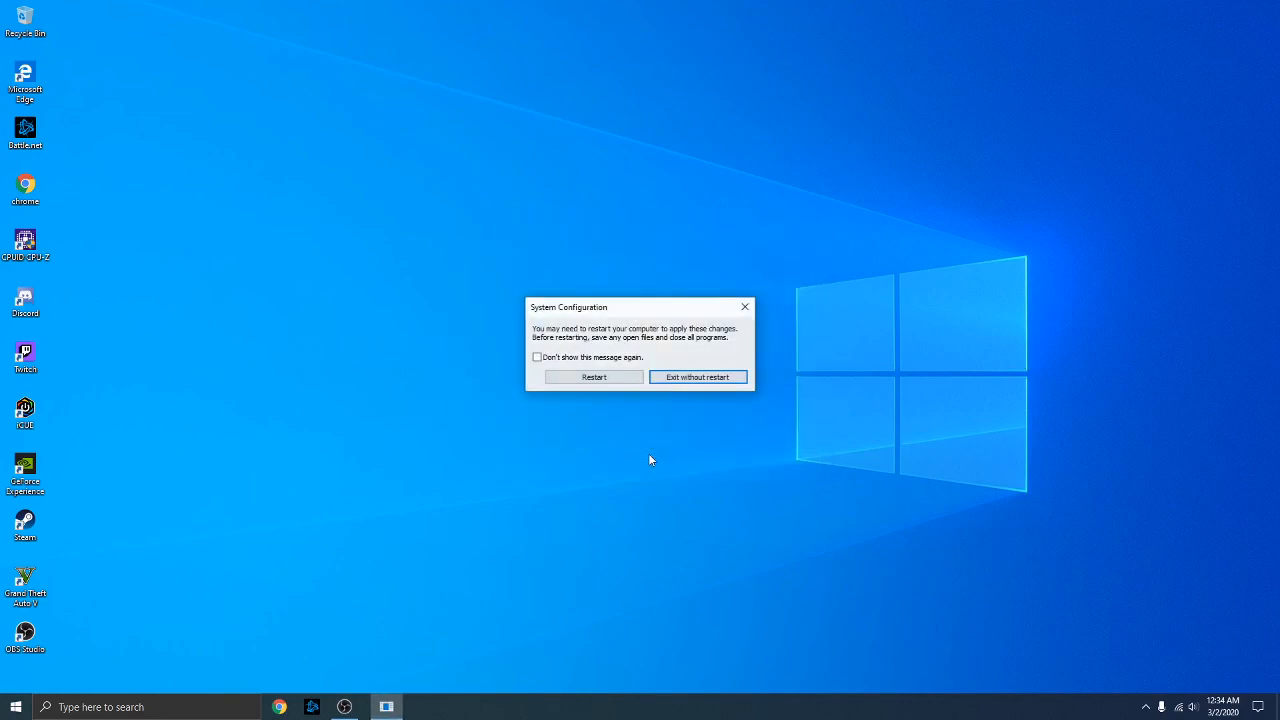
left_click(702, 379)
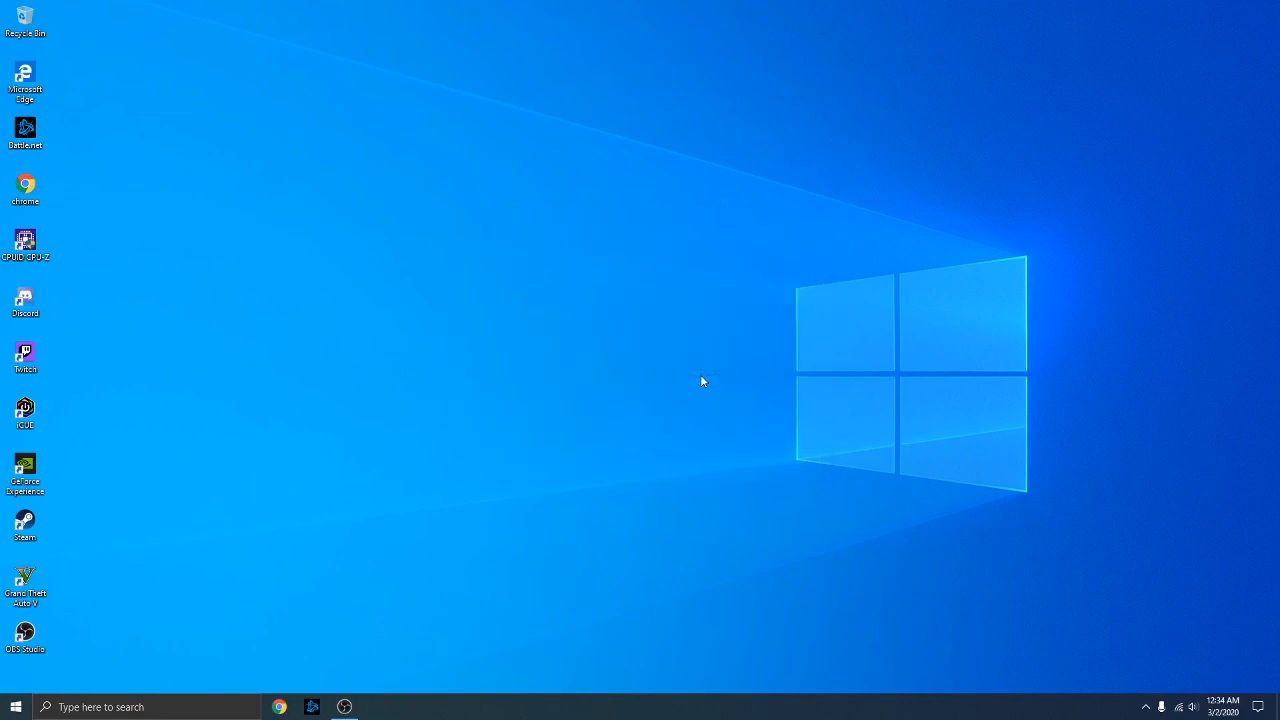
Go from Power & sleep to Power Options and reveal the hidden Power saver plan
left_click(147, 706)
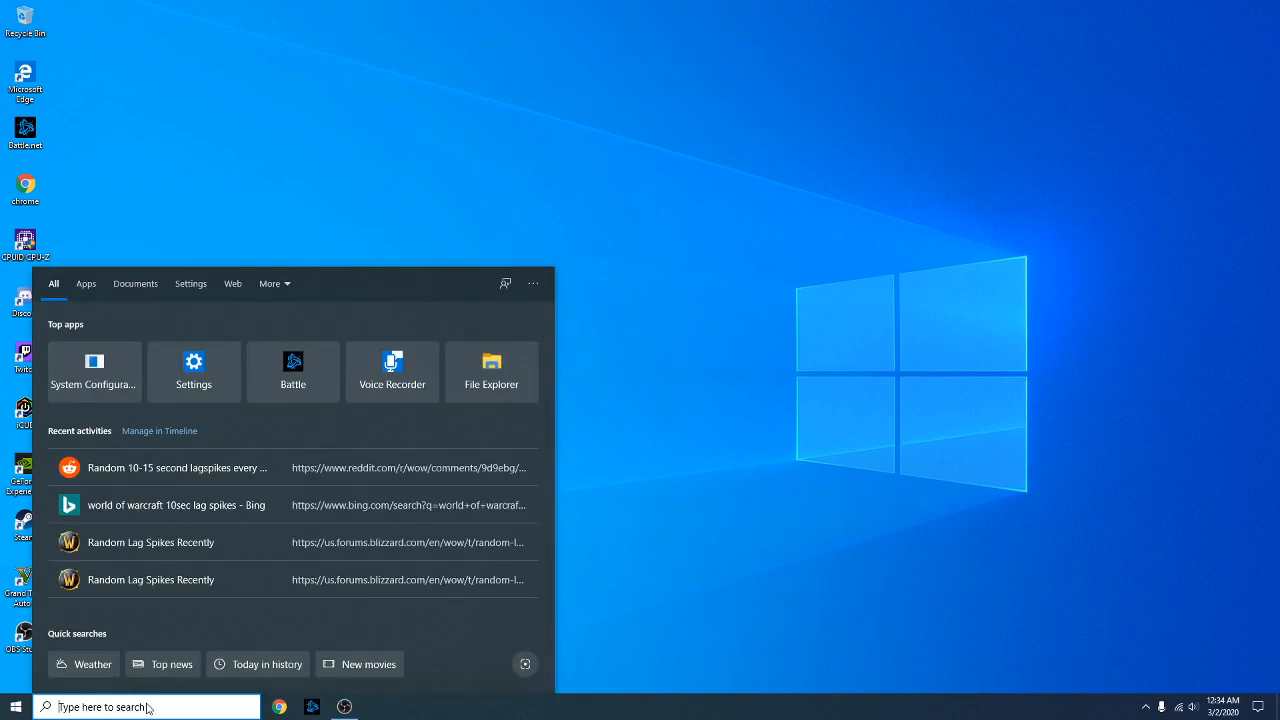
type("power")
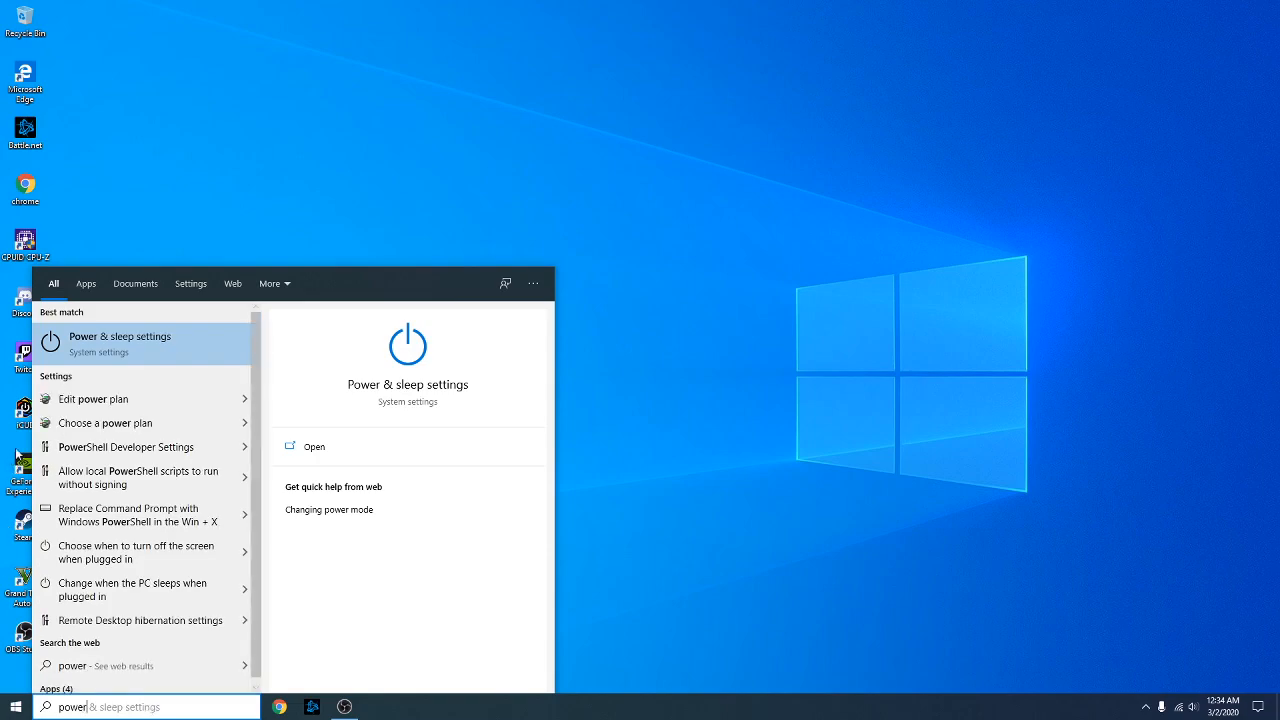
left_click(138, 348)
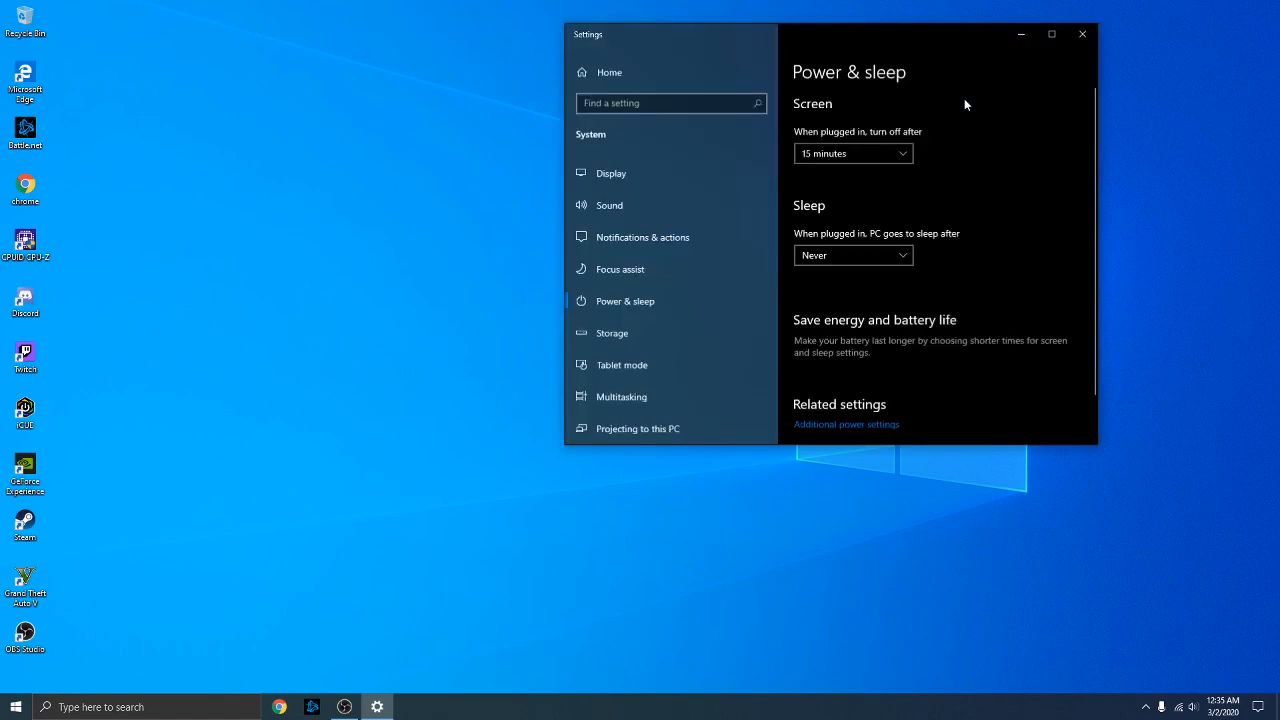
scroll(927, 215, "down", 1)
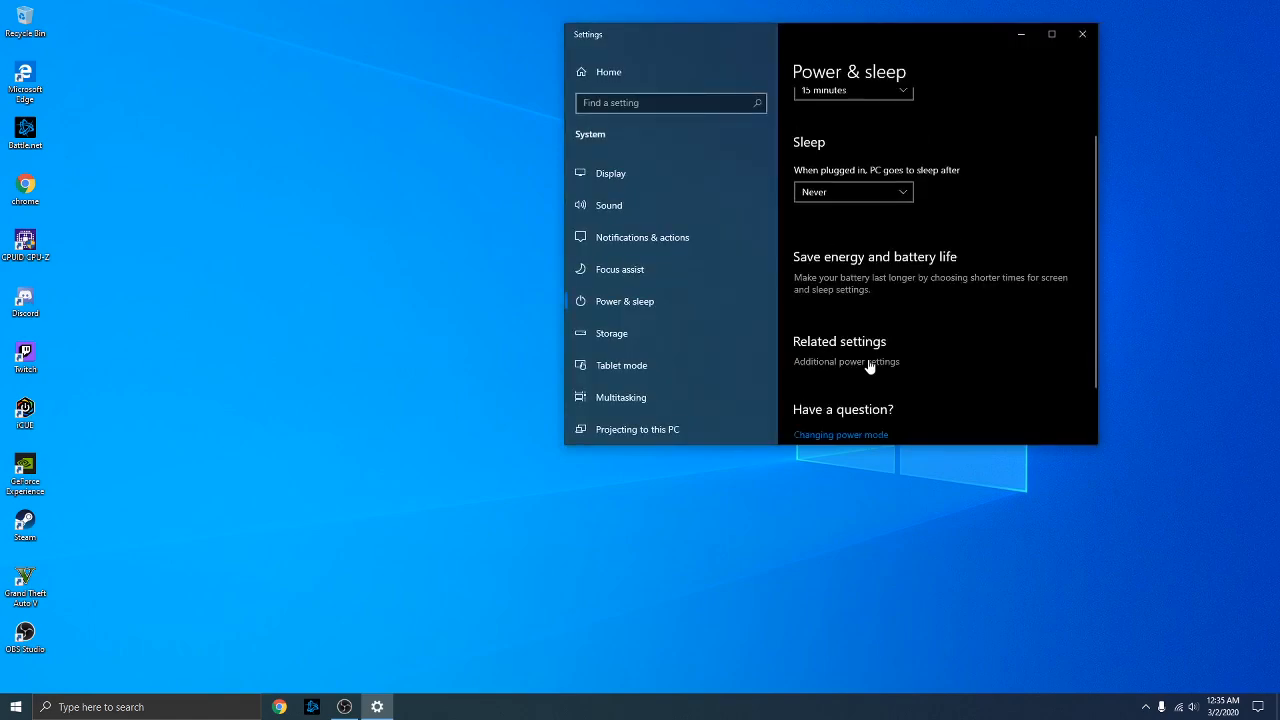
left_click(869, 363)
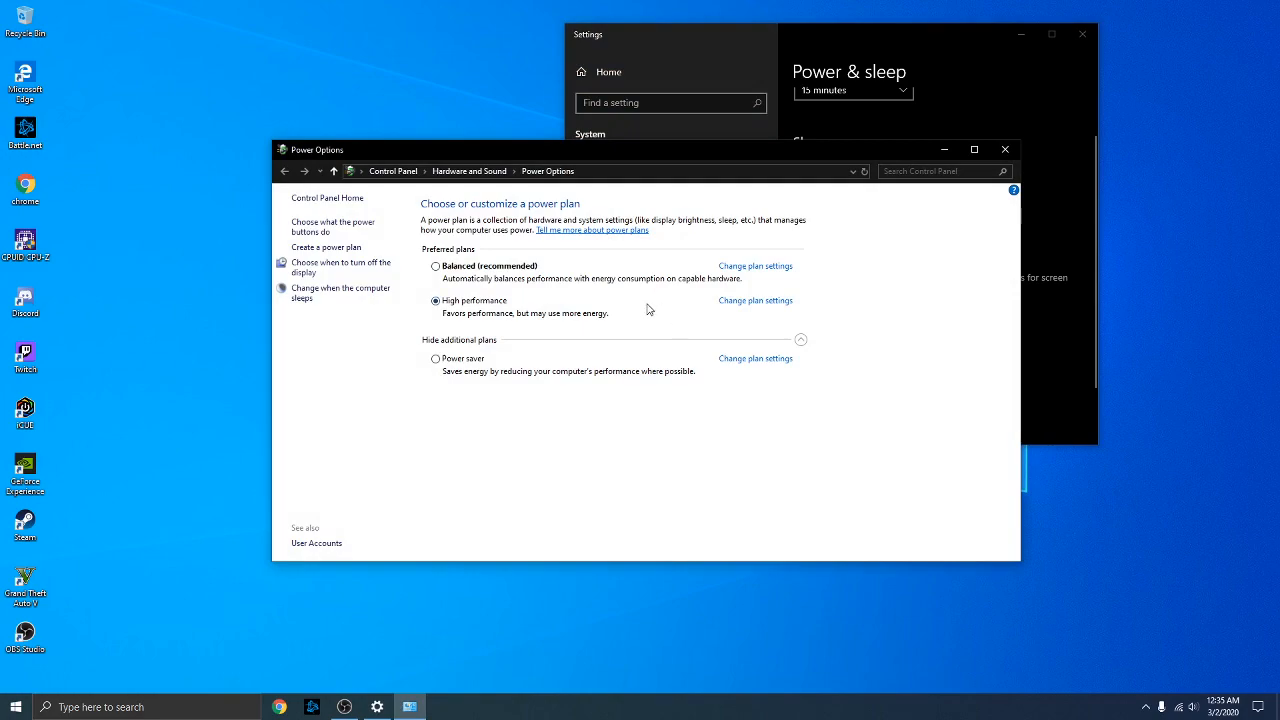
left_click(800, 340)
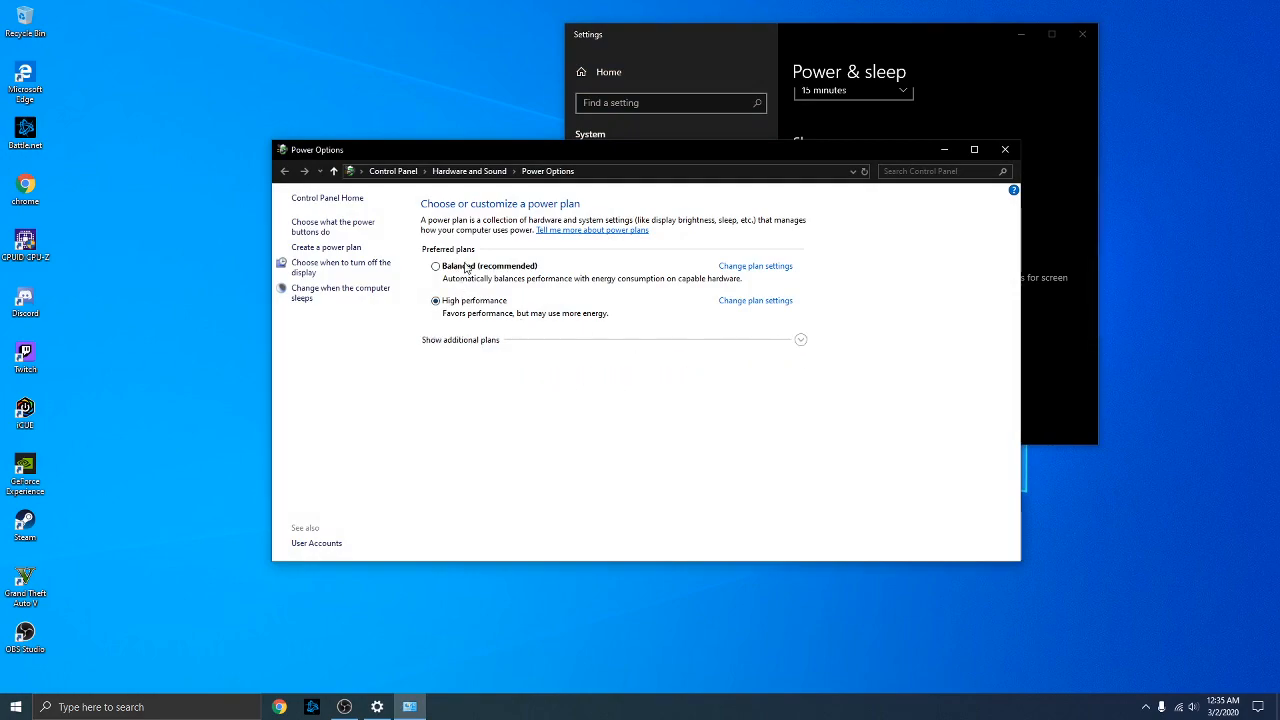
left_click(488, 342)
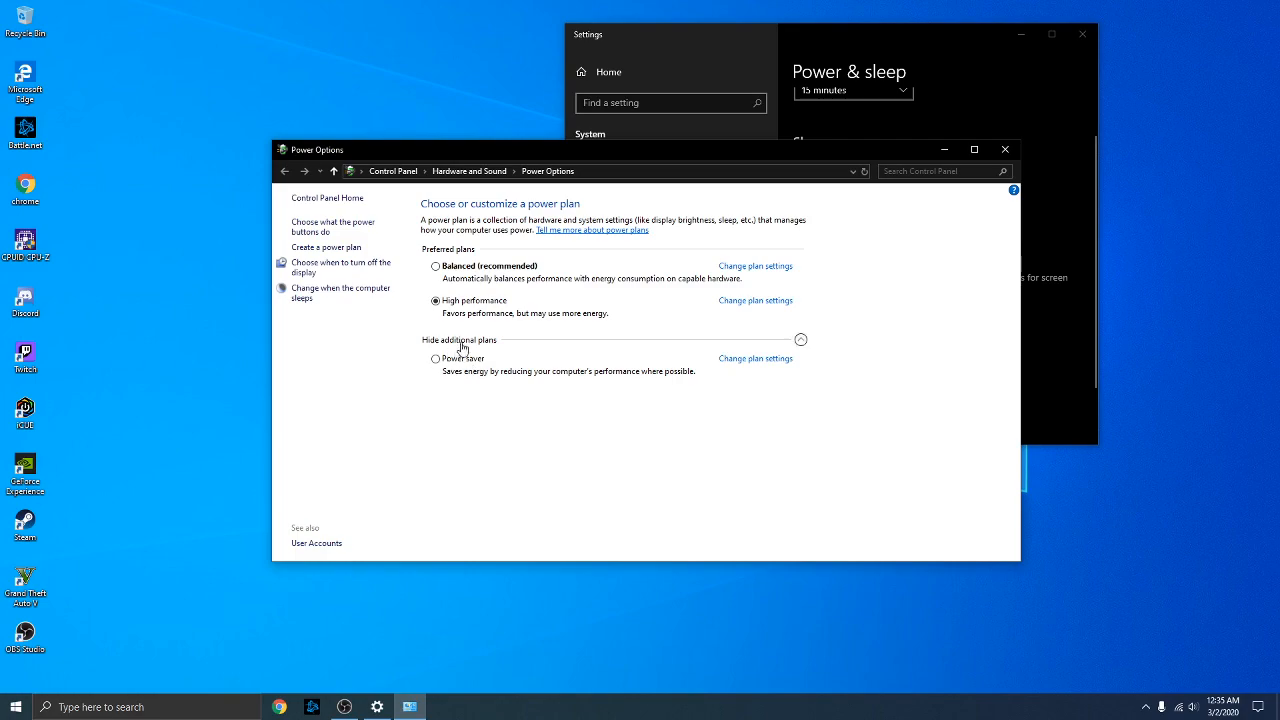
left_click(334, 247)
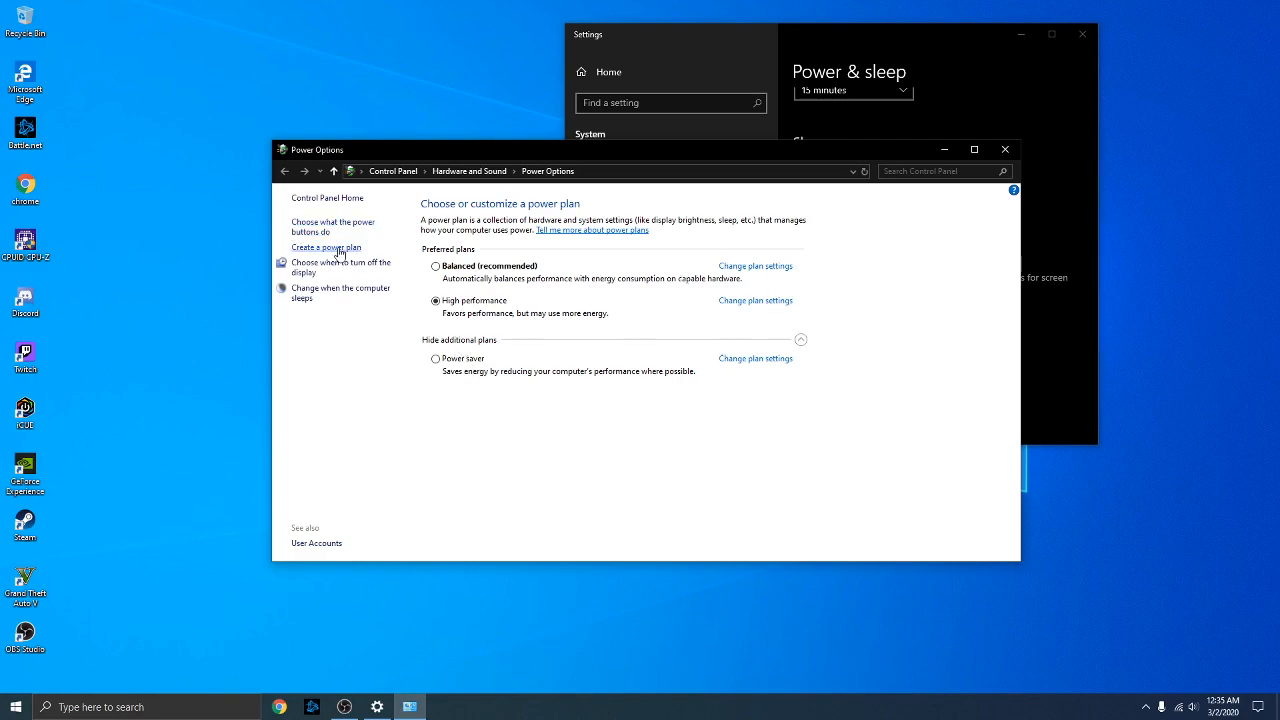
Create a High performance-based plan named 'JKHJDAlsd' and open its plan settings
left_click_drag(550, 373, 427, 376)
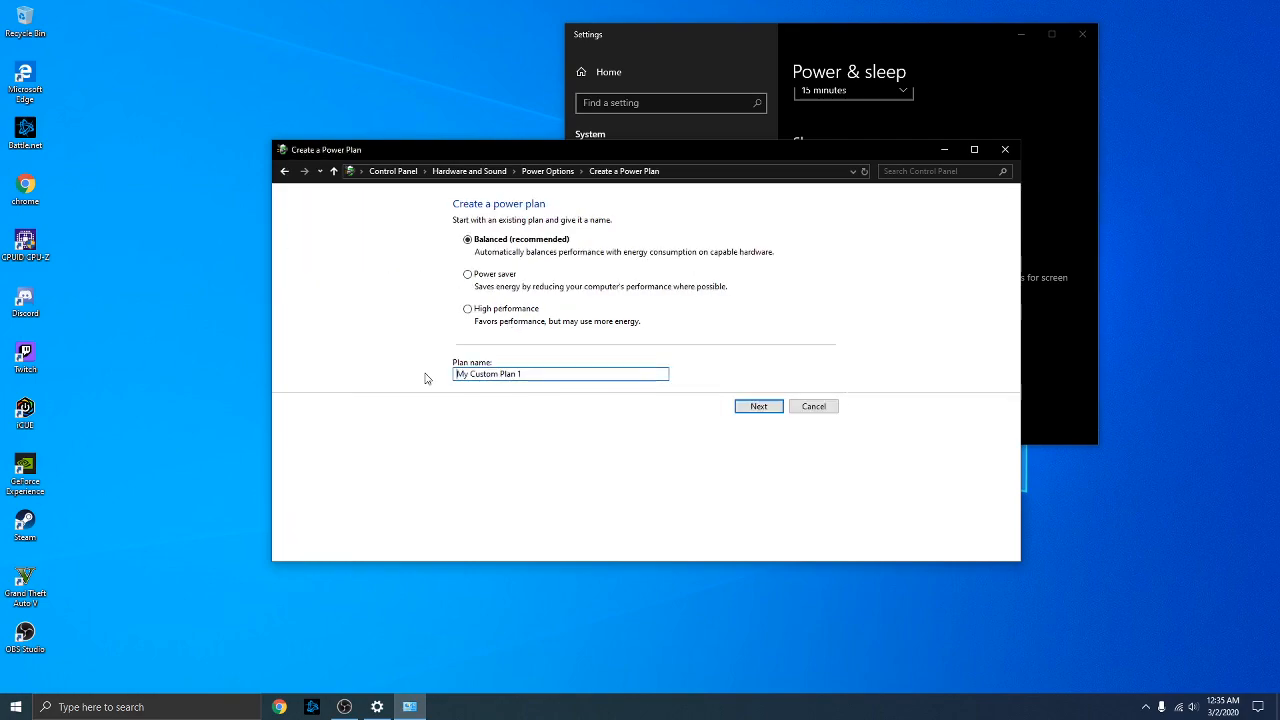
left_click_drag(525, 375, 424, 375)
type("JKHJDAlsd")
left_click(468, 310)
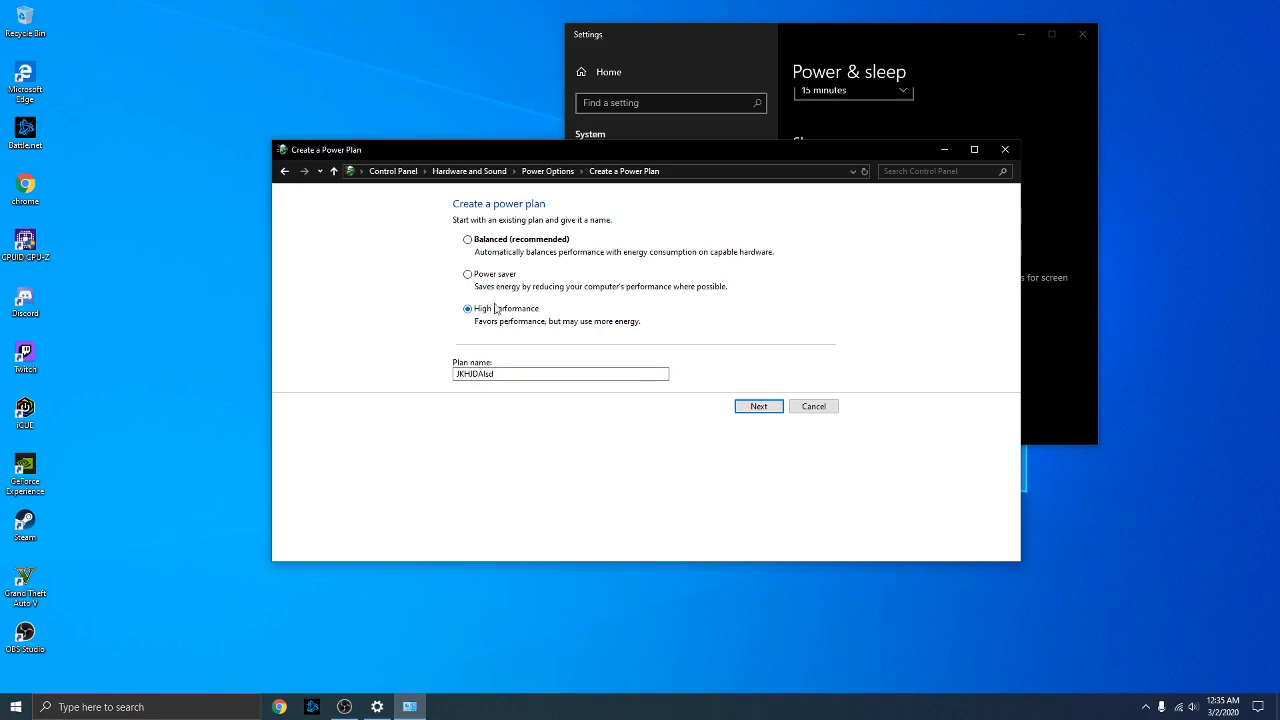
left_click(742, 412)
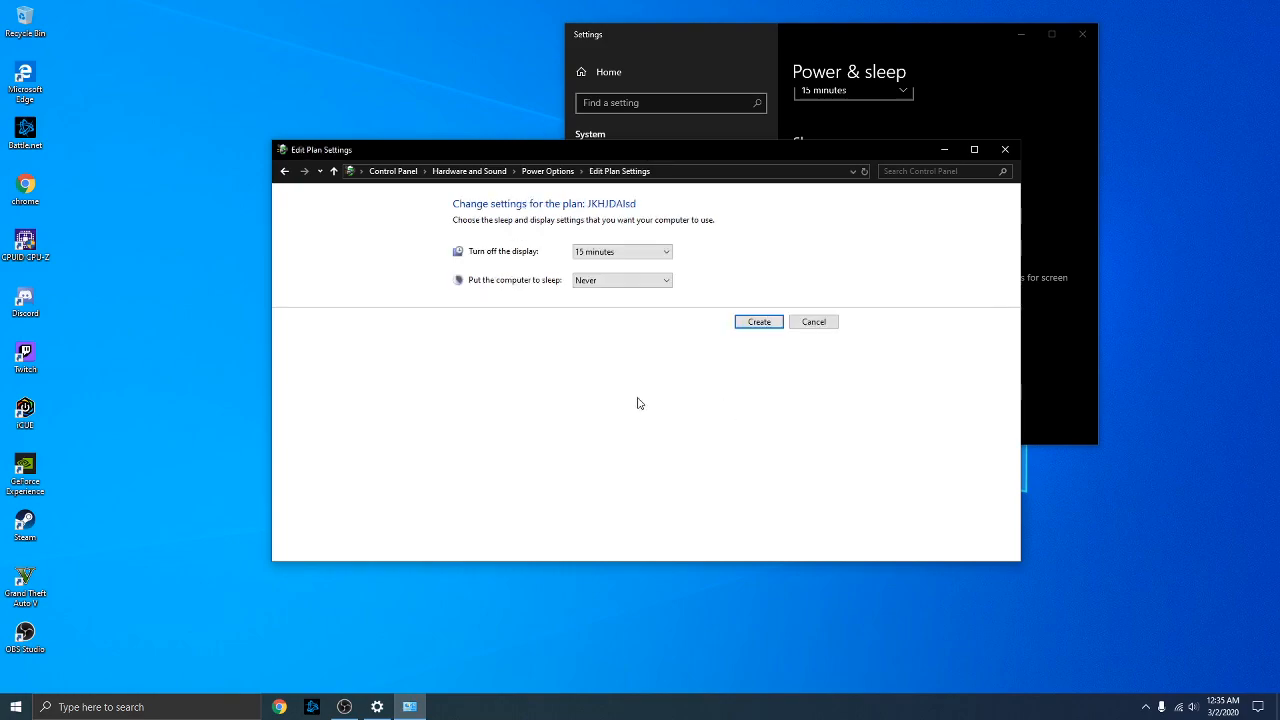
left_click(756, 324)
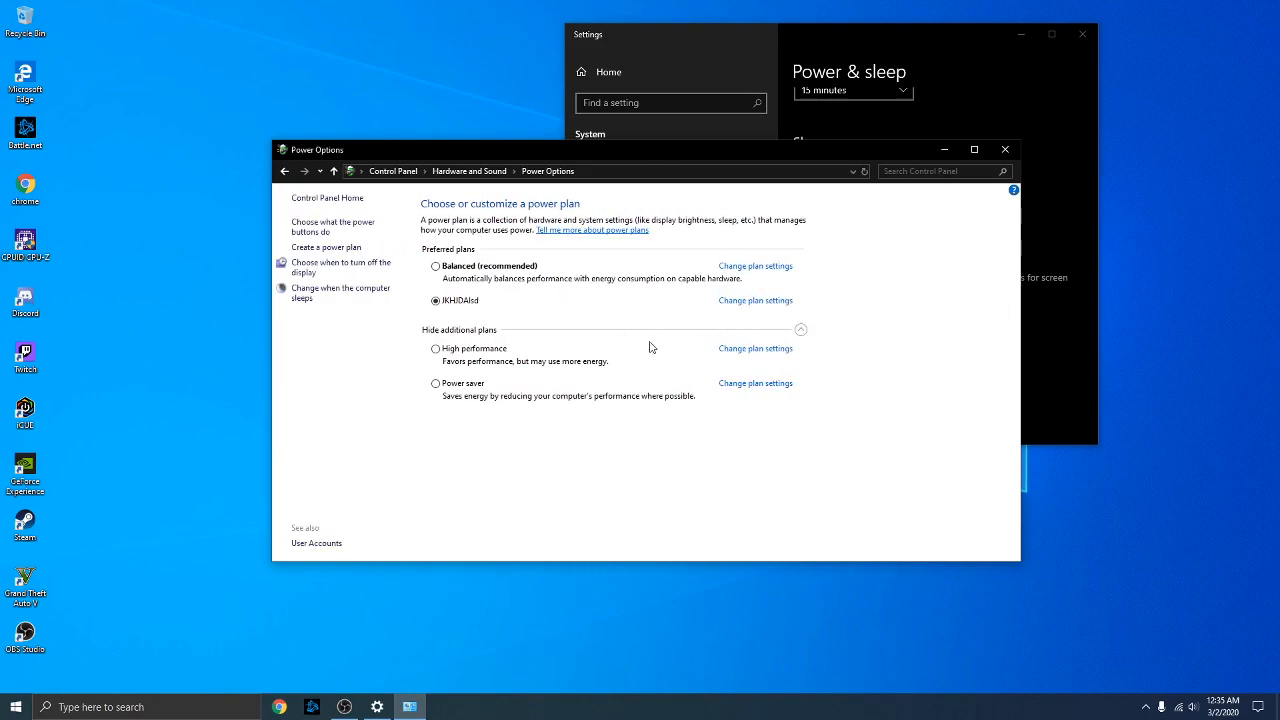
left_click(736, 300)
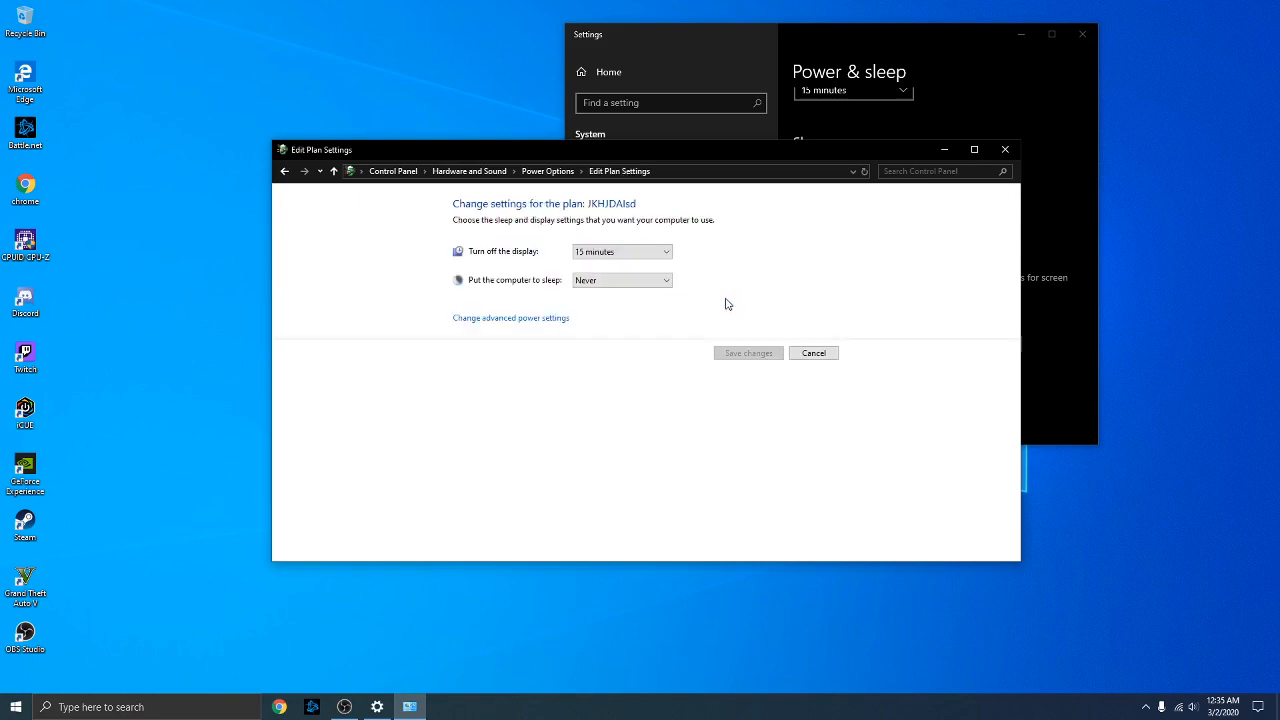
Check JKHJDAlsd's minimum and maximum processor states under Processor power management
left_click(530, 320)
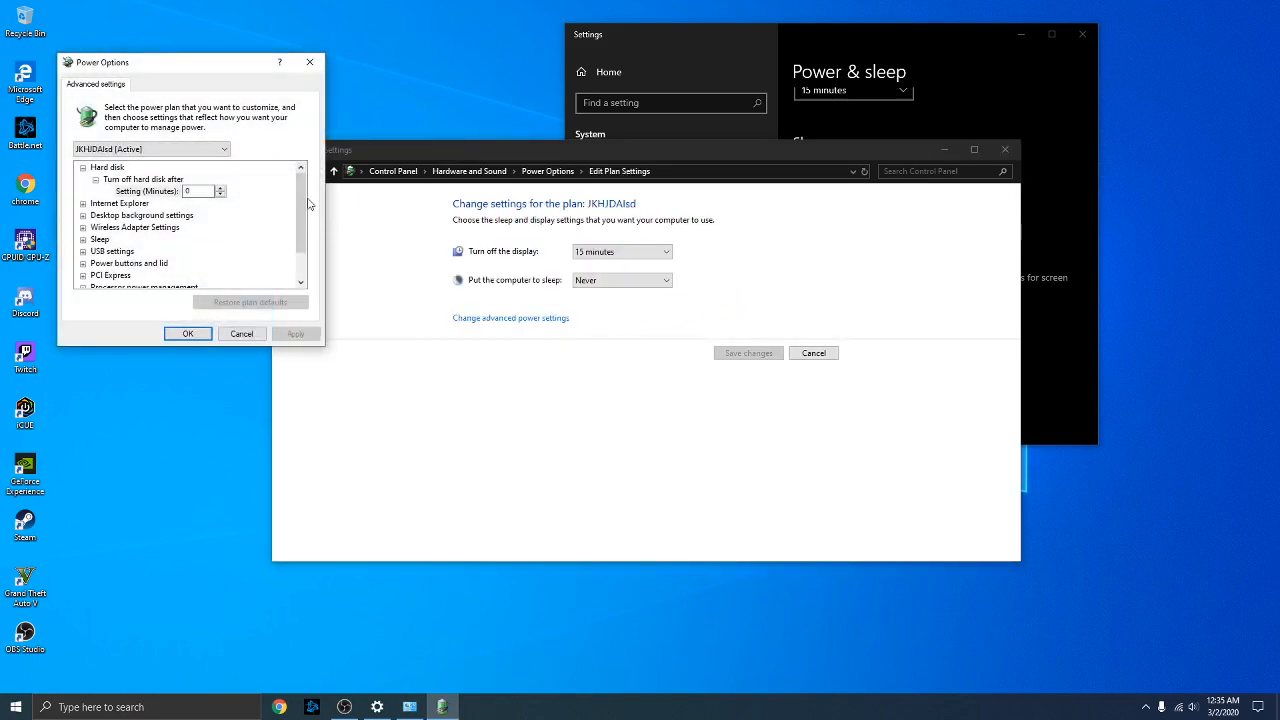
scroll(300, 208, "down", 1)
left_click(83, 251)
scroll(296, 268, "down", 1)
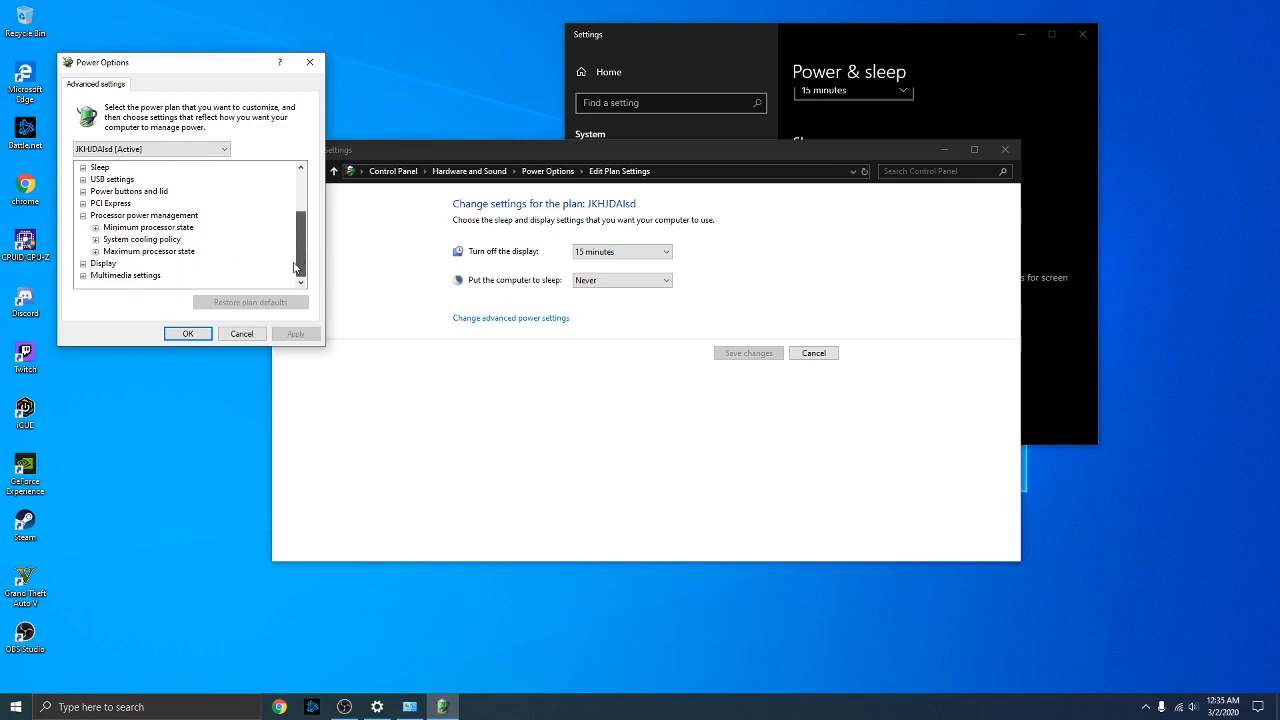
left_click(95, 228)
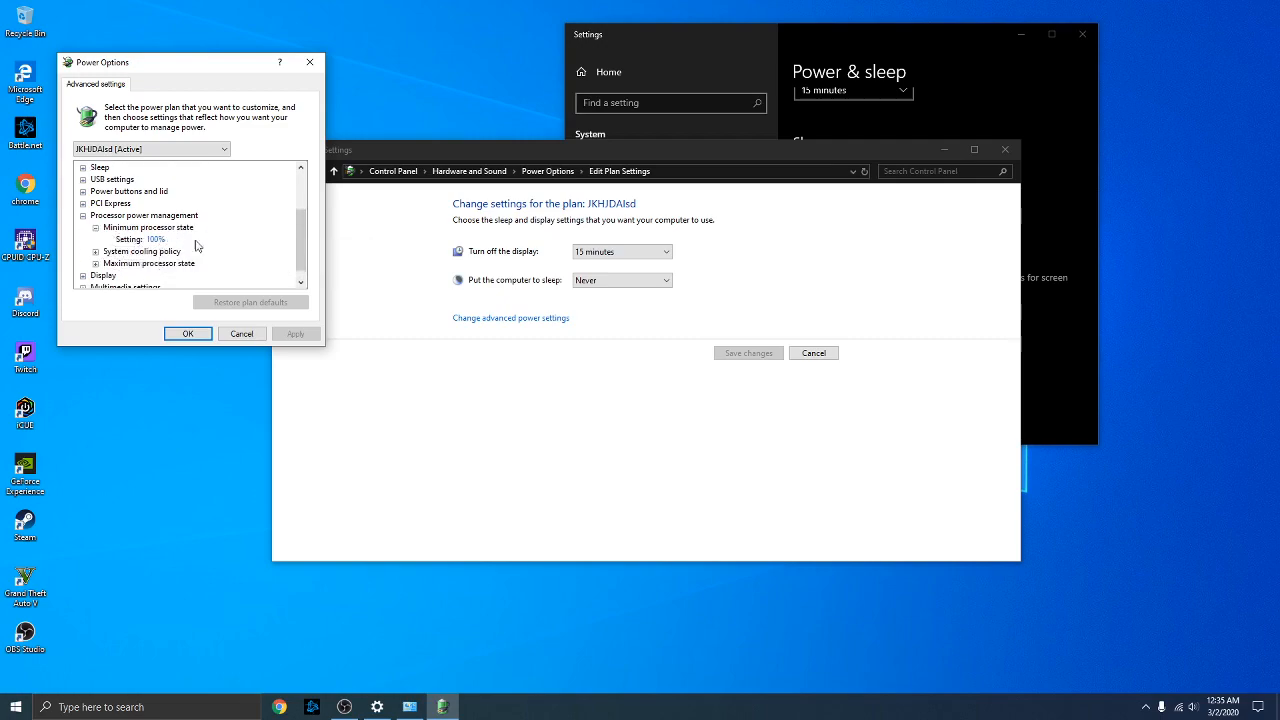
scroll(298, 276, "down", 1)
left_click(95, 251)
Close the custom plan's advanced settings and open the High performance plan's settings
left_click(188, 334)
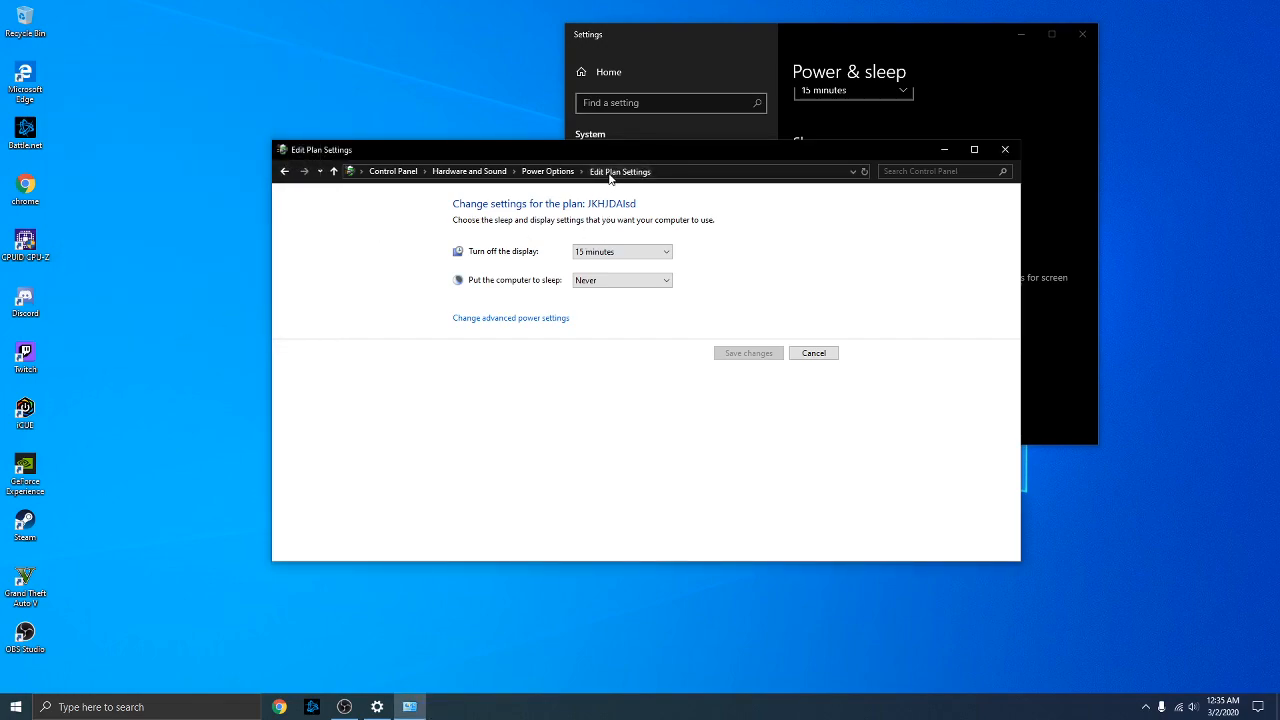
left_click(543, 173)
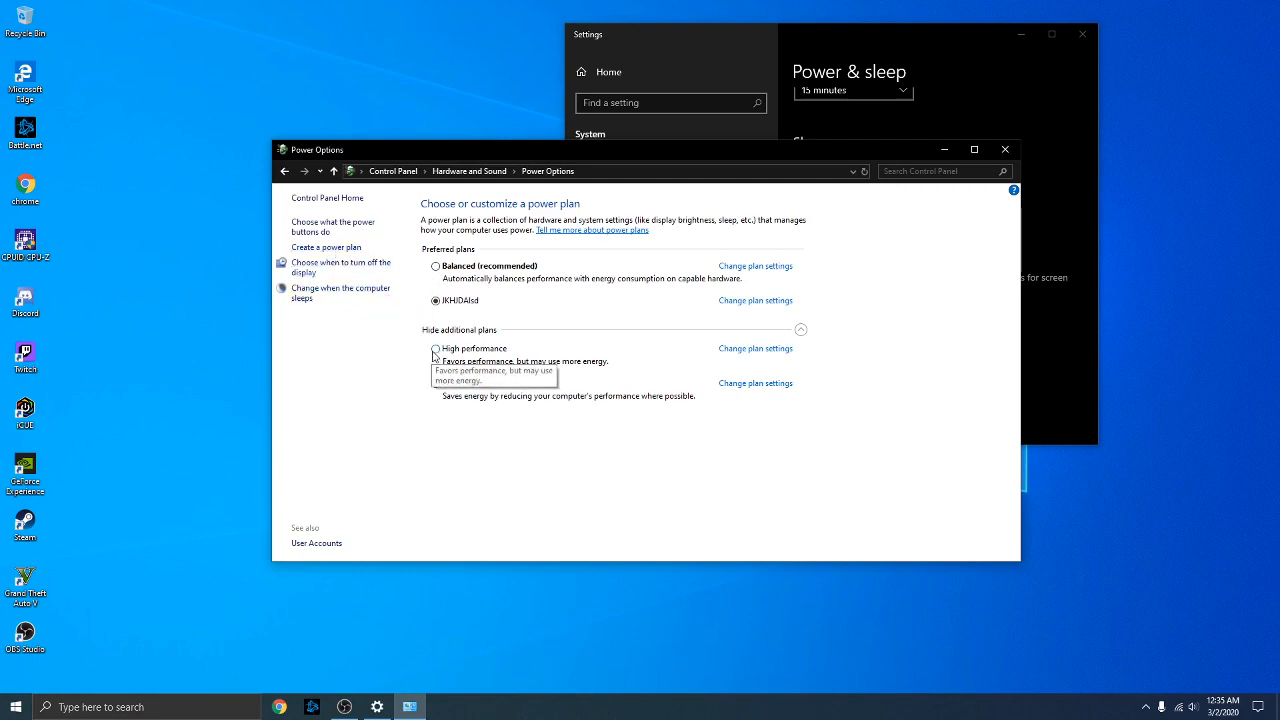
left_click(752, 352)
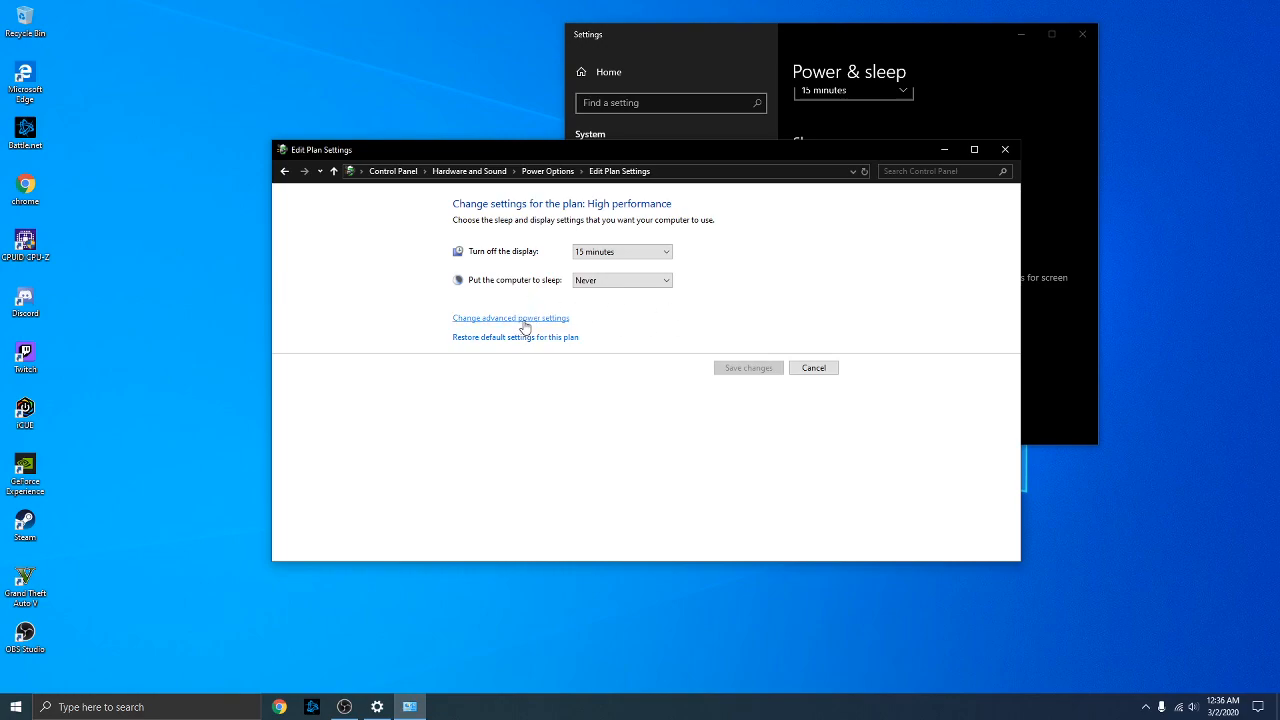
Confirm High performance's processor states are 100%, then close Control Panel and Settings
left_click(524, 327)
left_click_drag(318, 228, 314, 266)
left_click(99, 268)
left_click(113, 269)
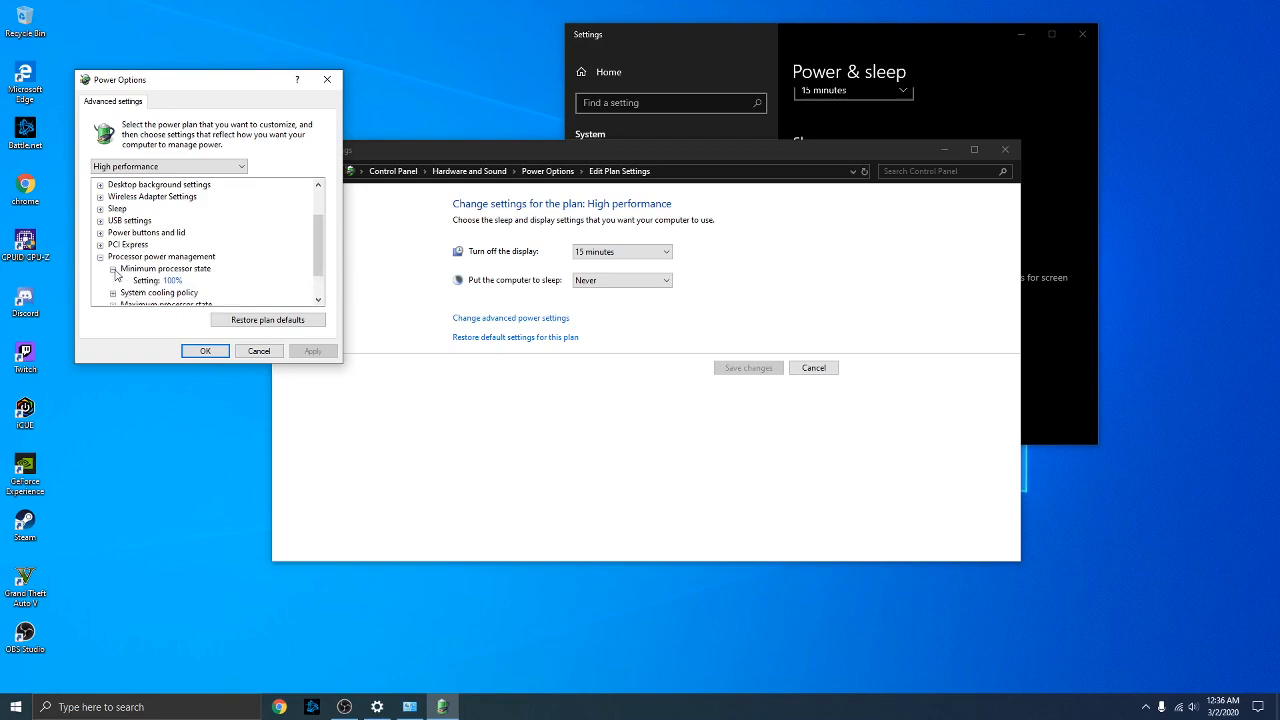
left_click_drag(318, 250, 319, 269)
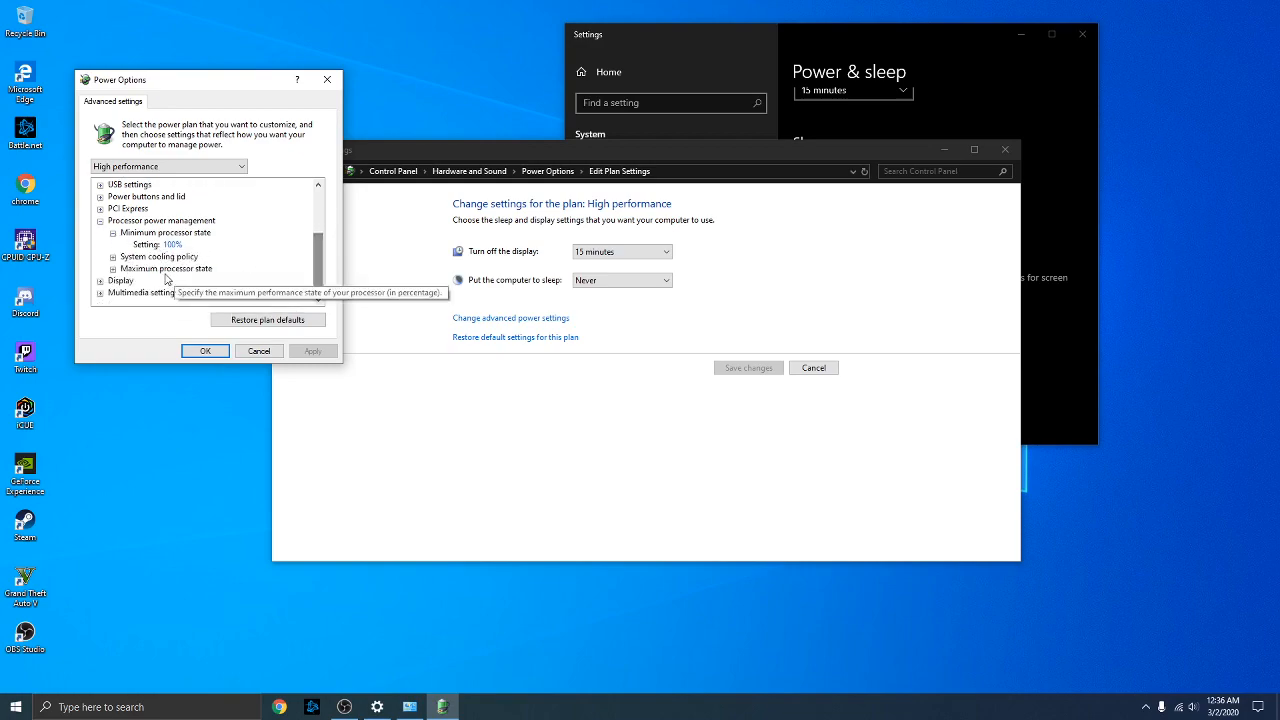
left_click(113, 269)
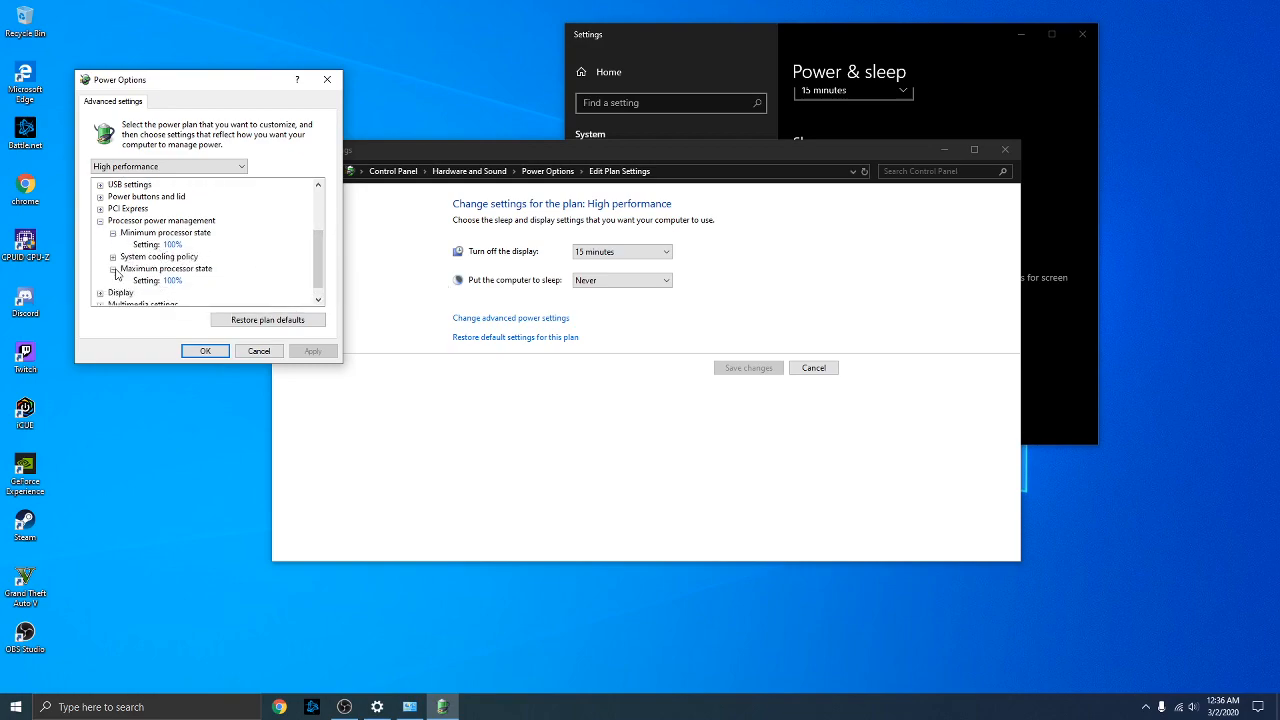
left_click(205, 351)
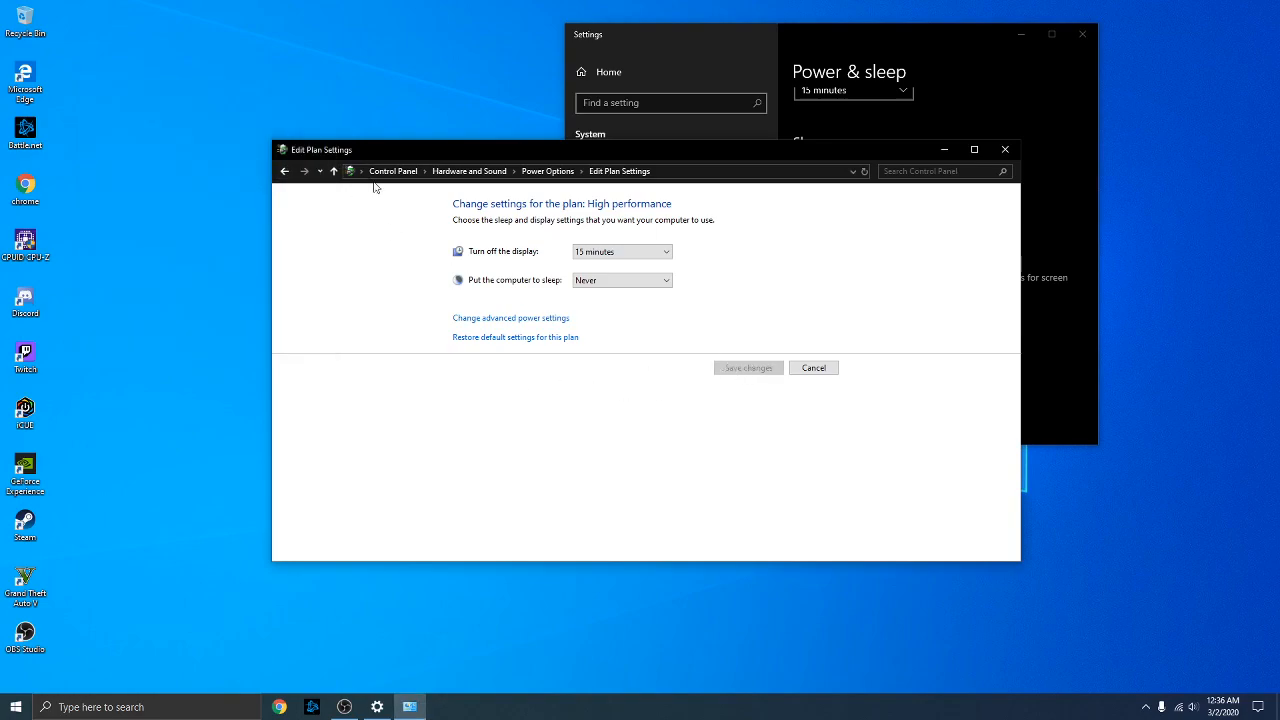
left_click(1005, 149)
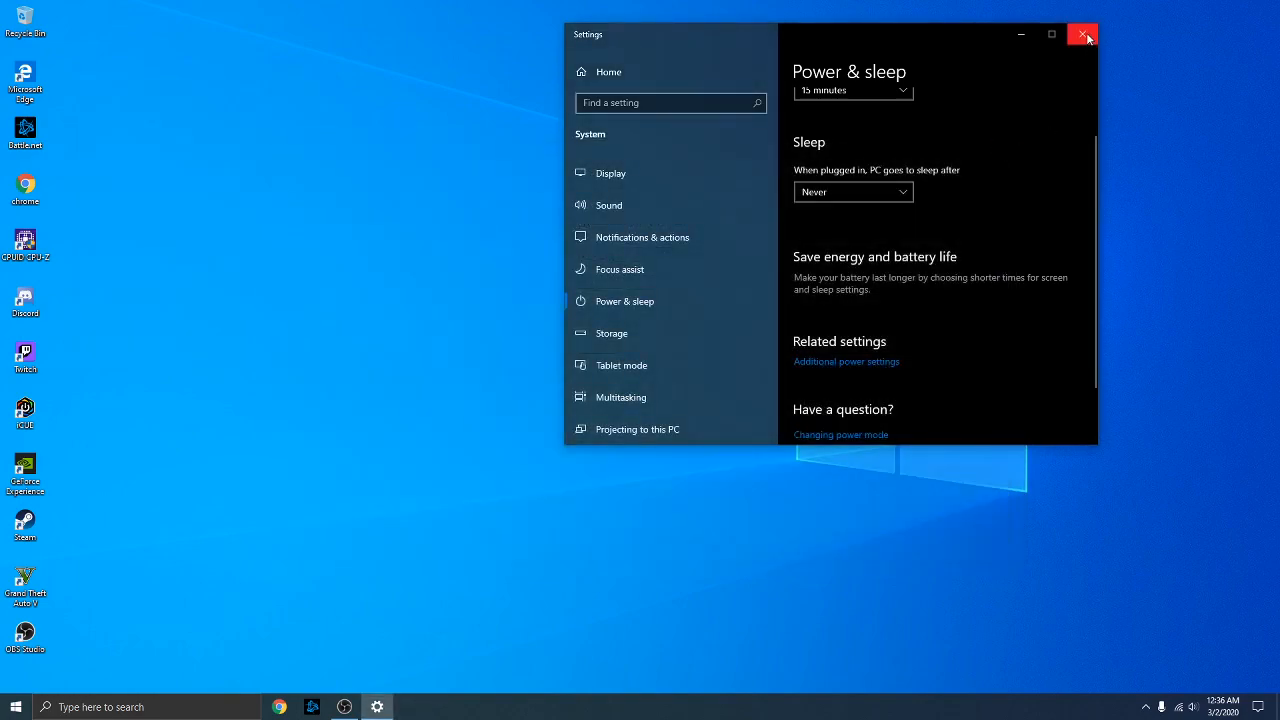
left_click(1086, 36)
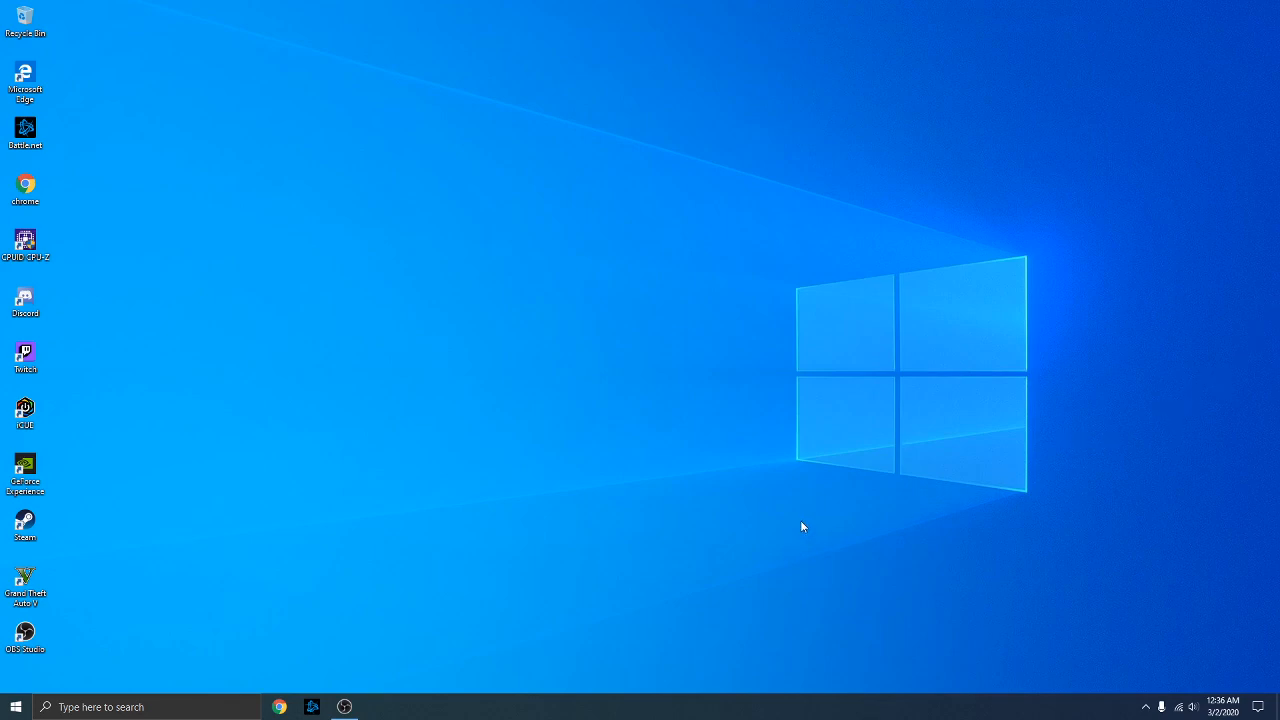
Open Virtual Memory from Performance Options and turn off automatic paging file management
left_click(132, 703)
type("perfor")
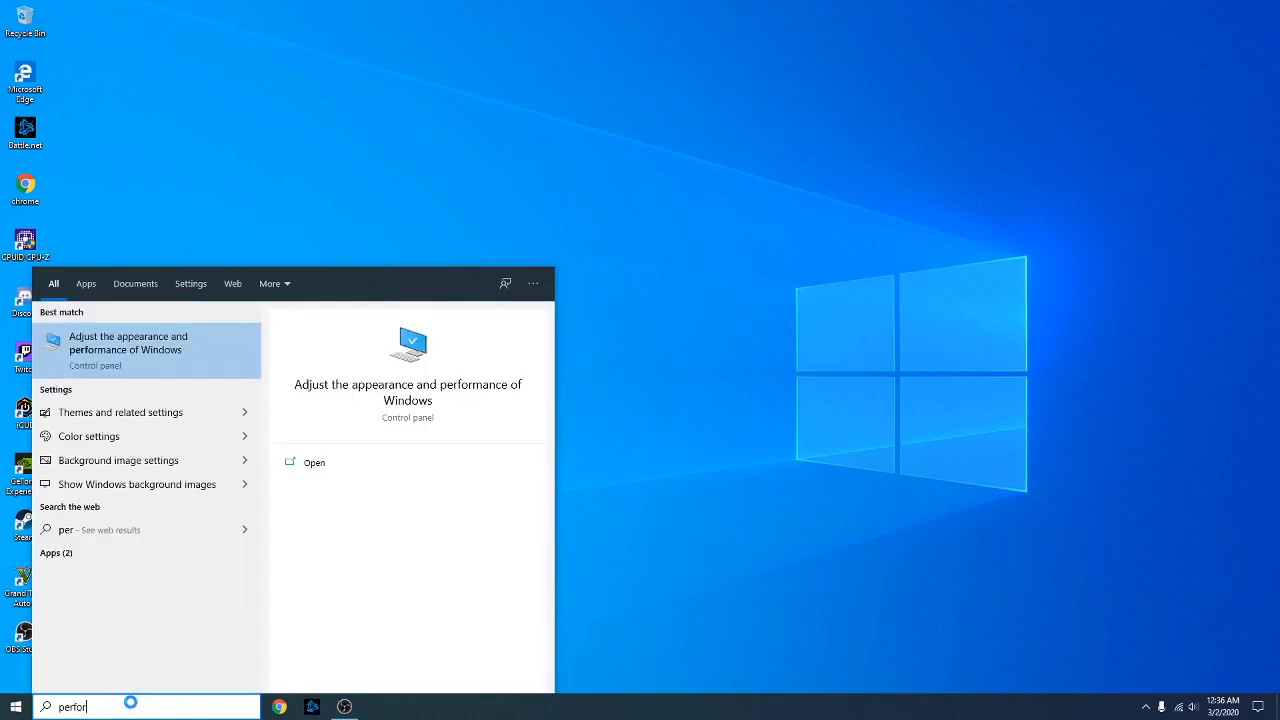
type("mance")
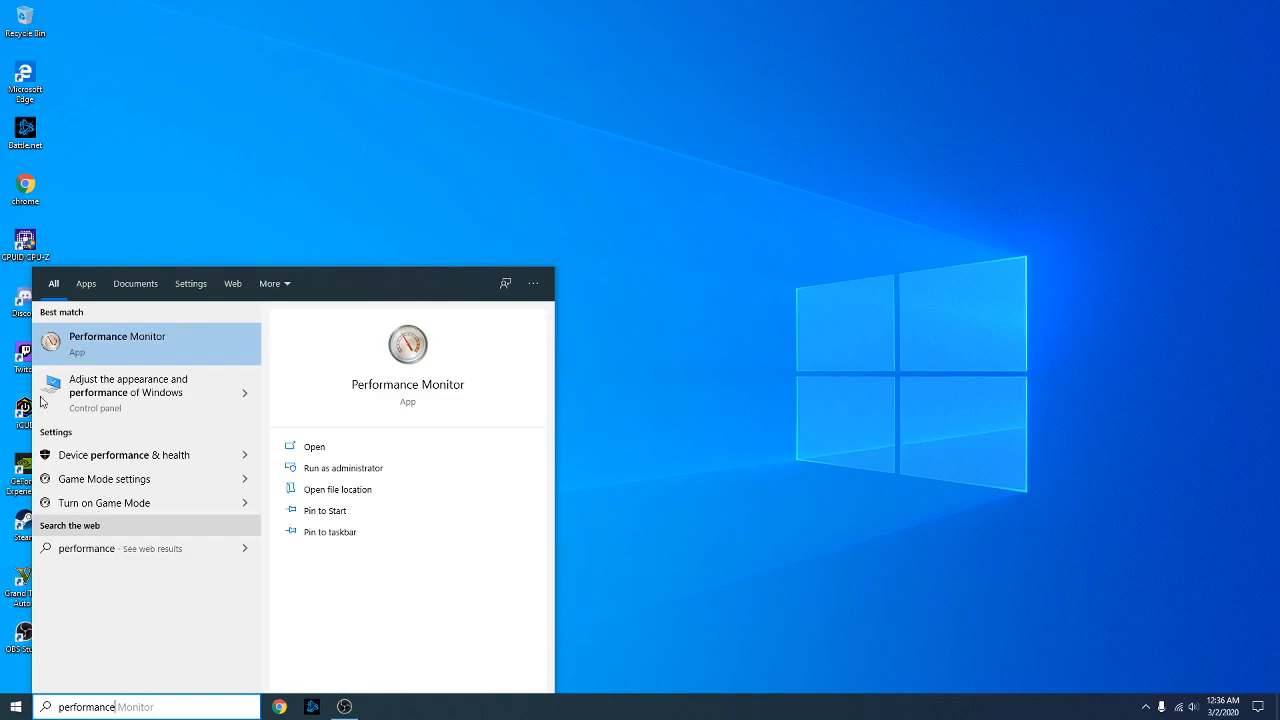
left_click(157, 394)
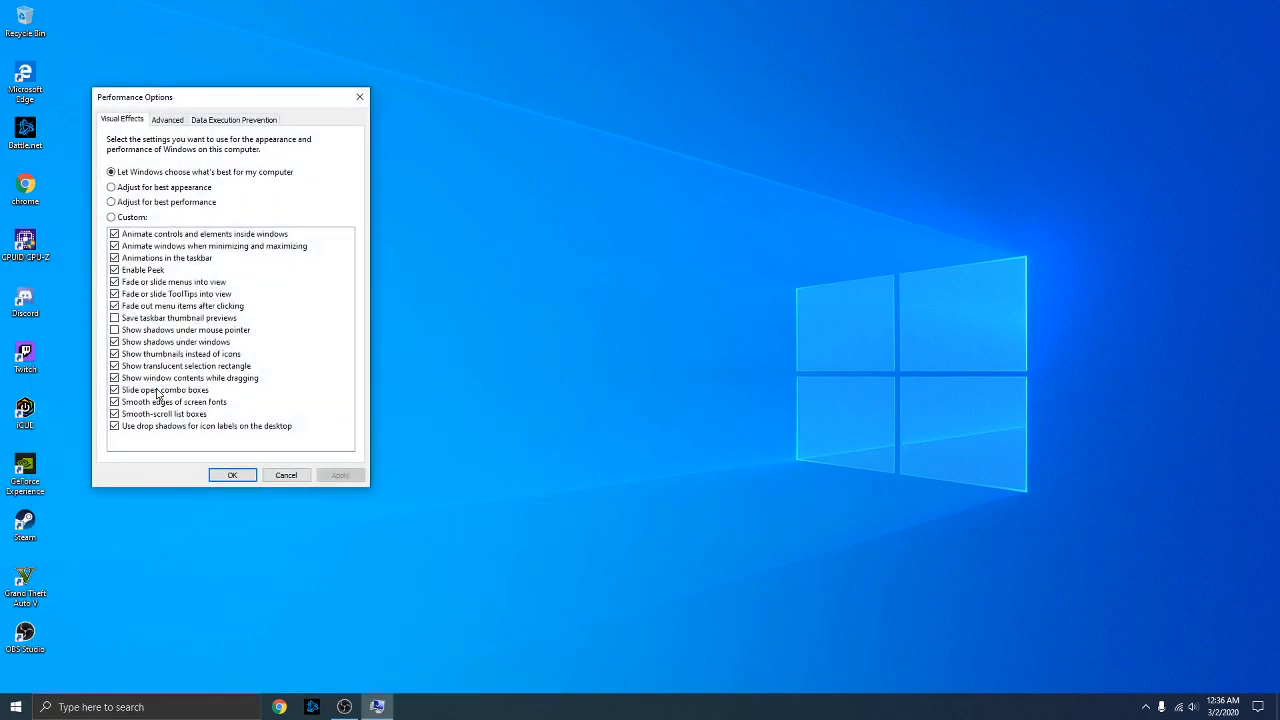
left_click(165, 120)
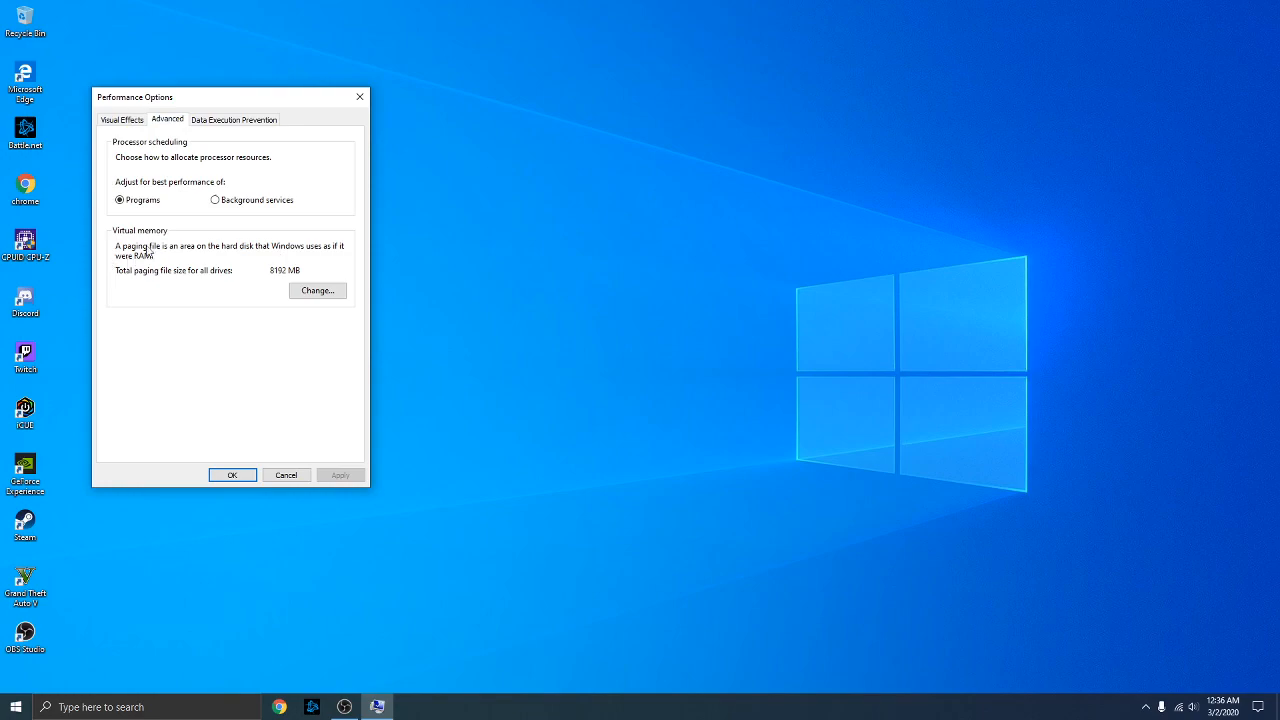
left_click(318, 292)
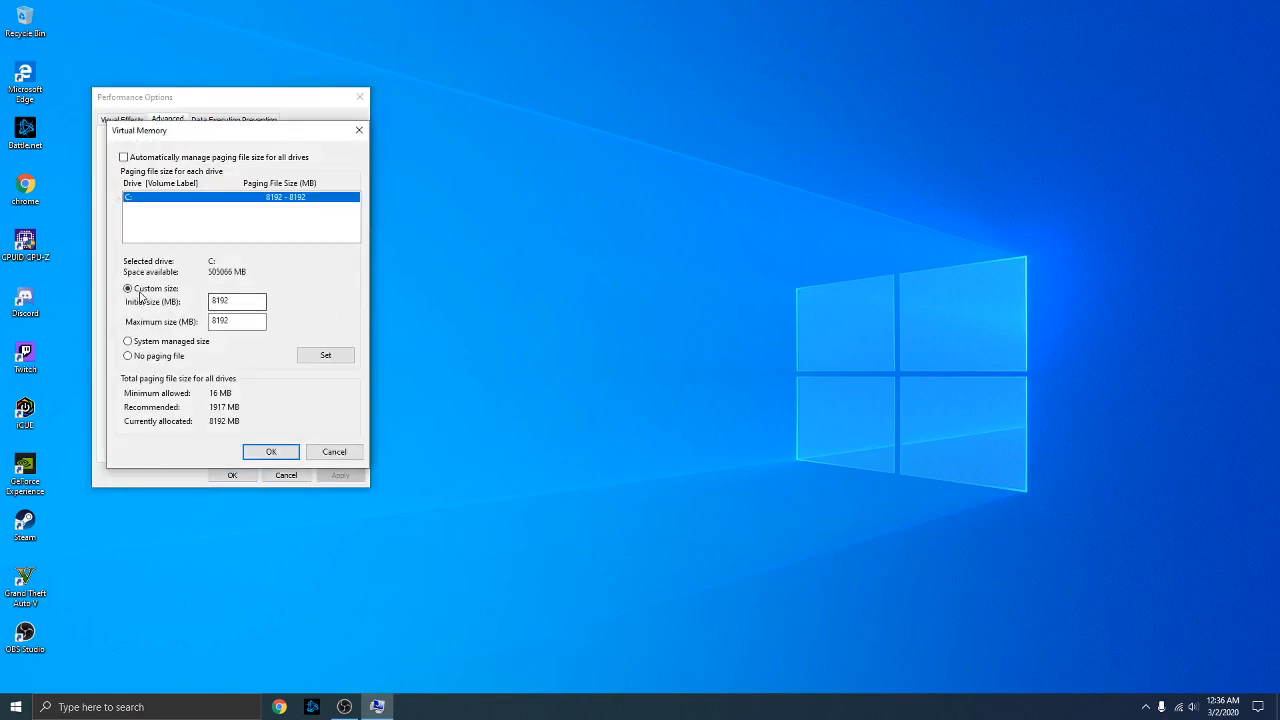
left_click(127, 158)
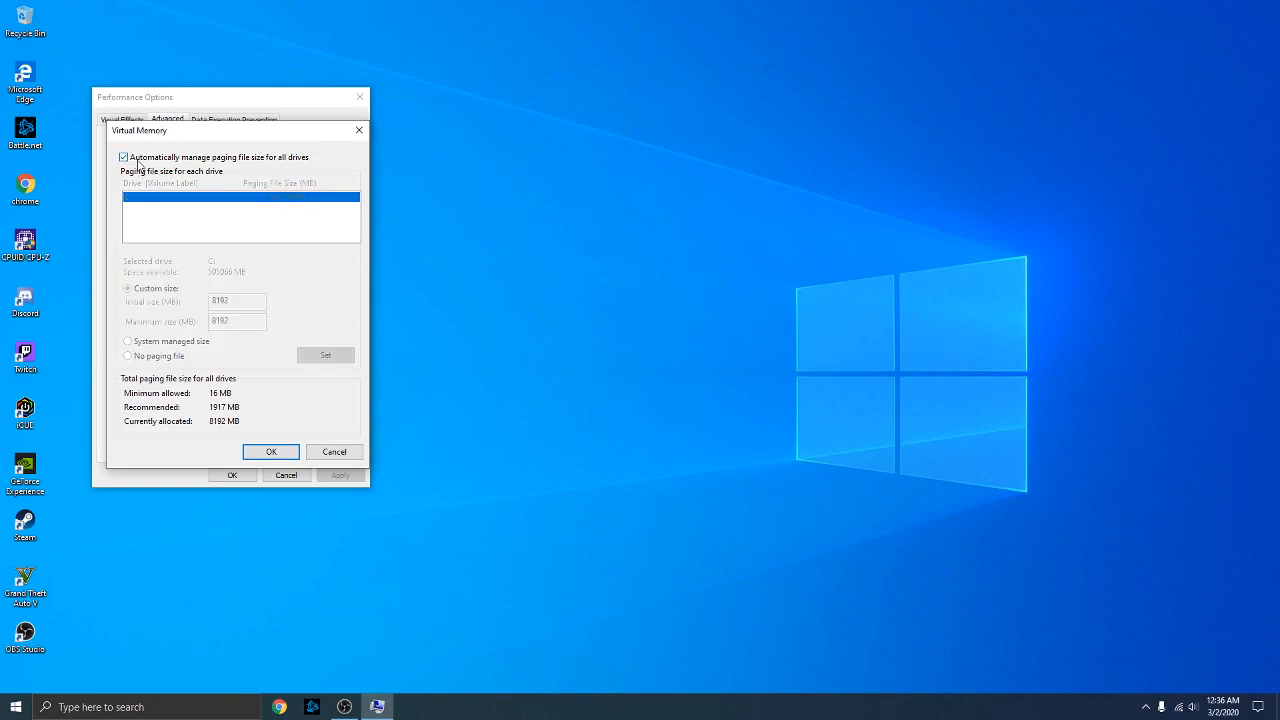
left_click(140, 165)
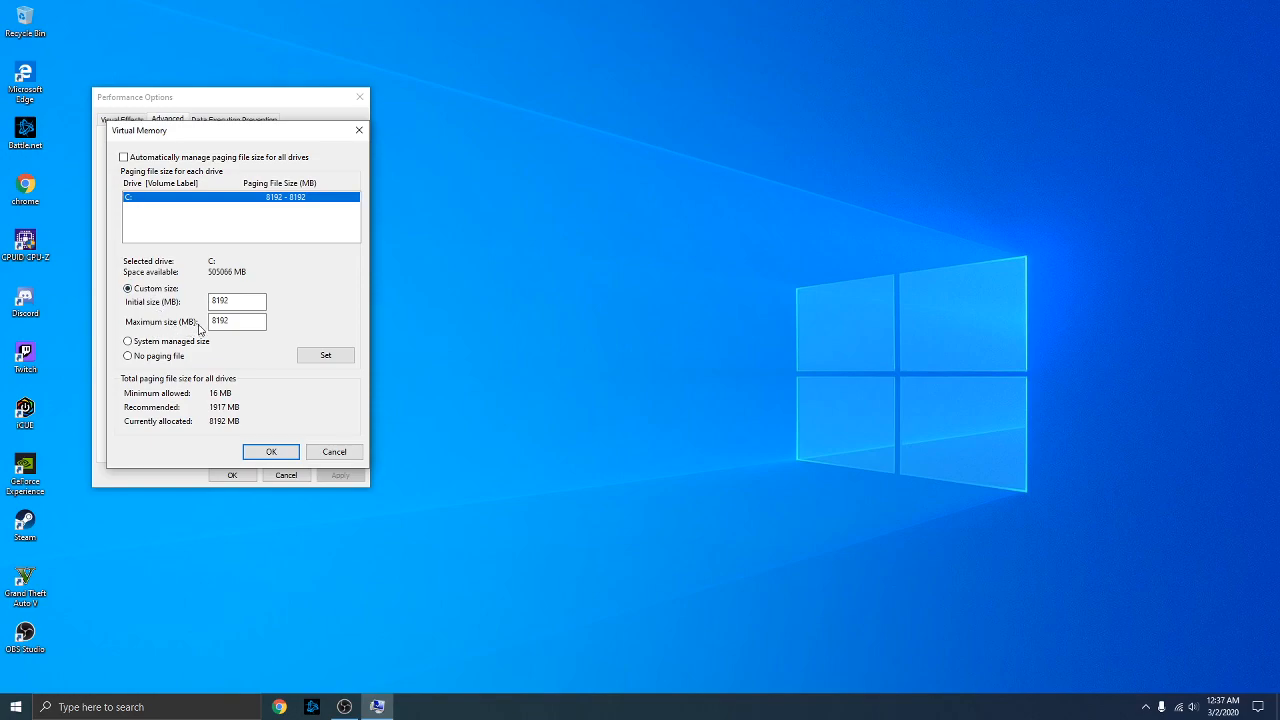
right_click(15, 707)
Check the 8.00 GB installed RAM on the About page, then minimize Settings
left_click(46, 406)
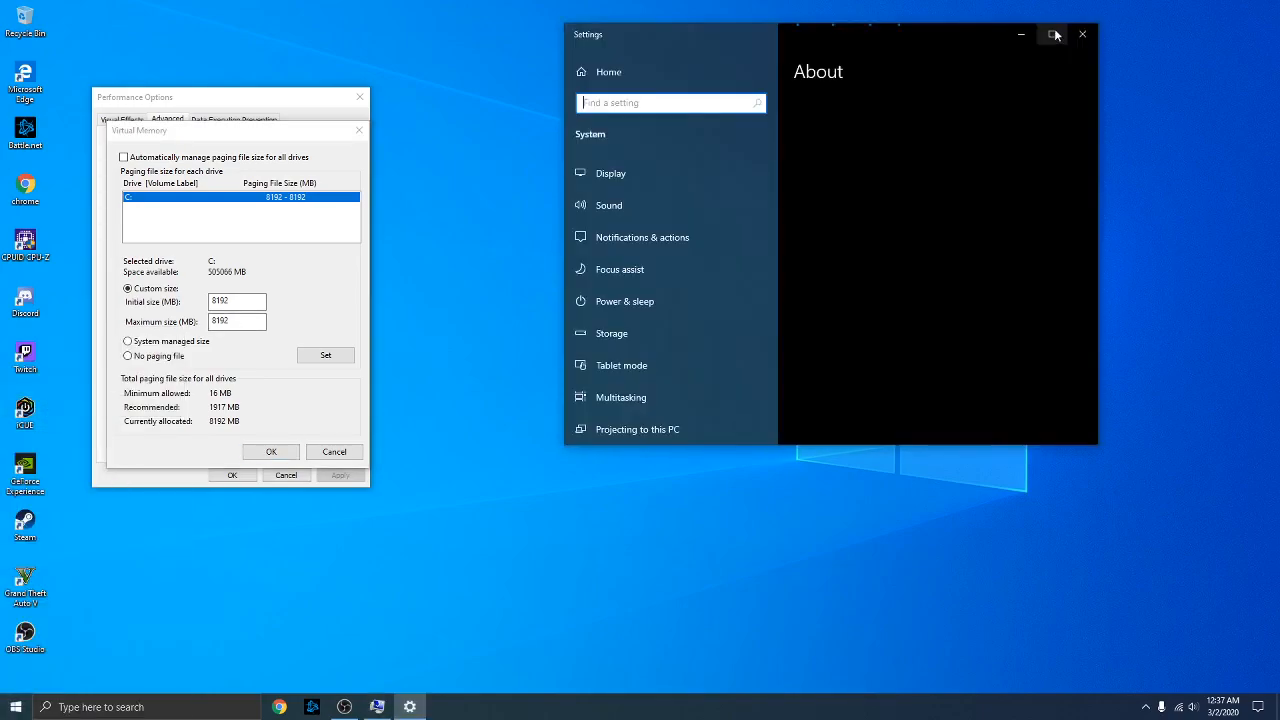
left_click(1055, 36)
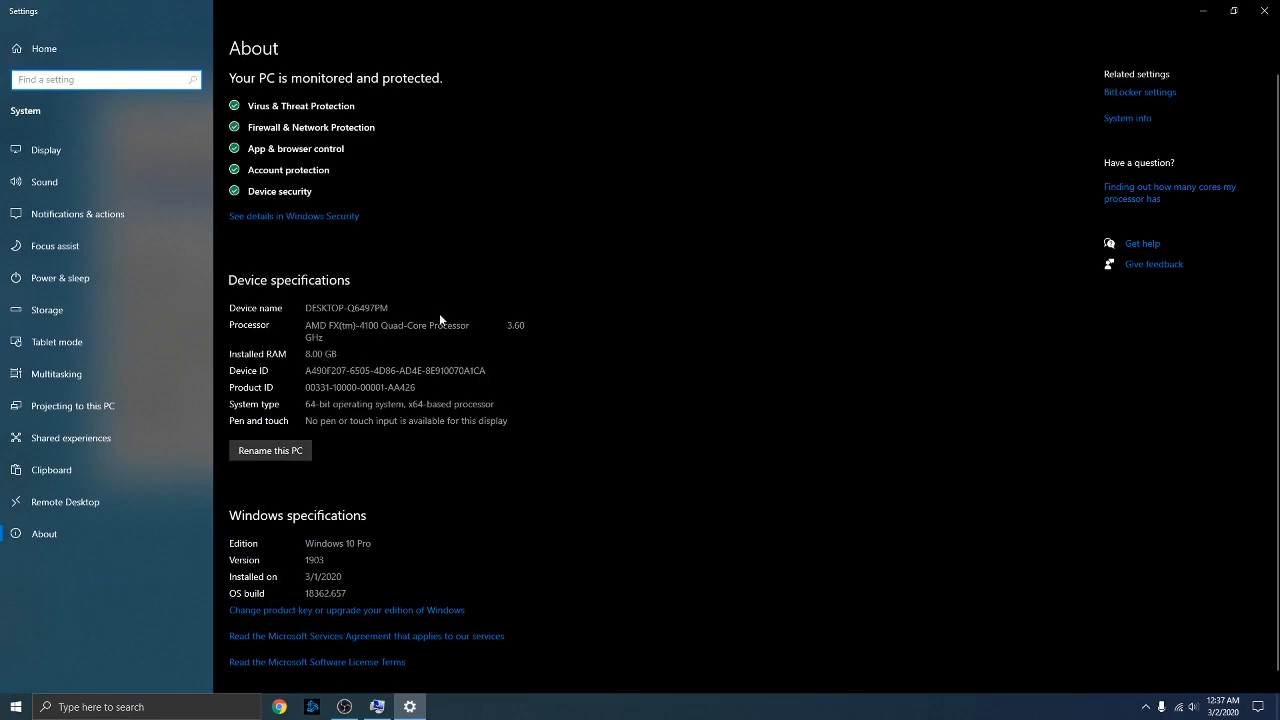
left_click(1199, 8)
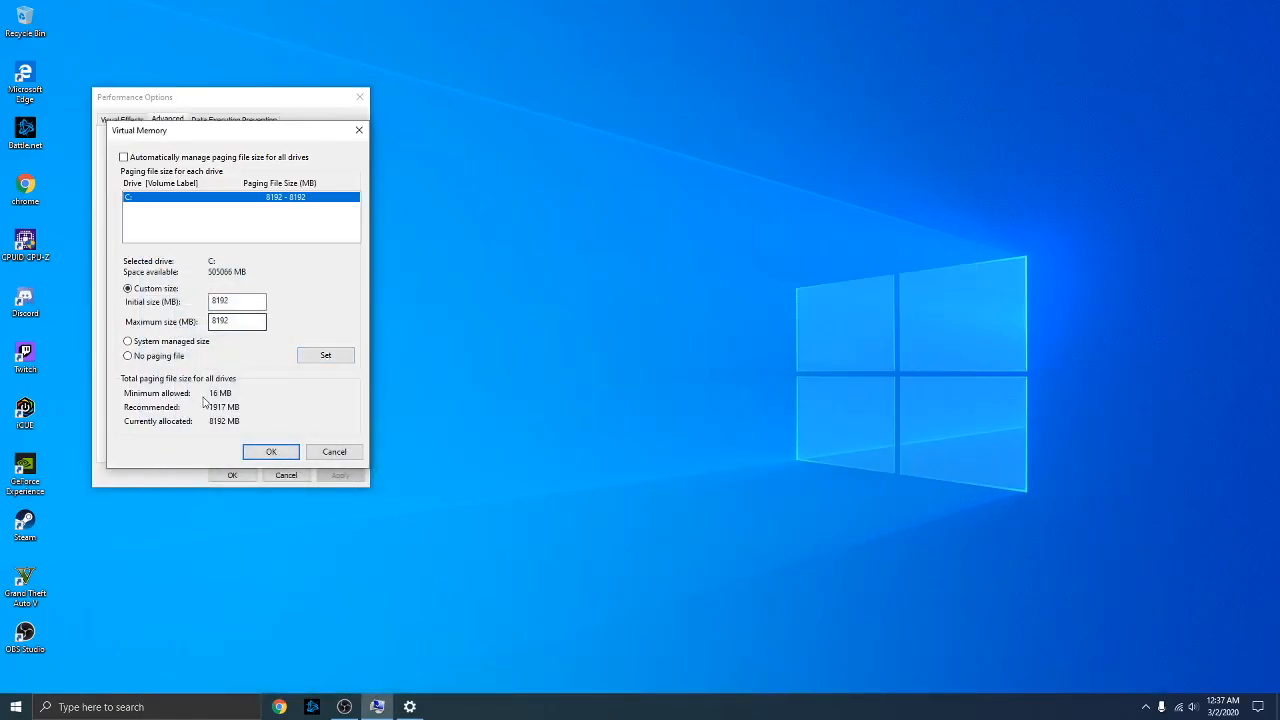
Enter 8192 MB as both initial and maximum paging file size for drive C:
left_click(242, 307)
left_click_drag(243, 307, 172, 301)
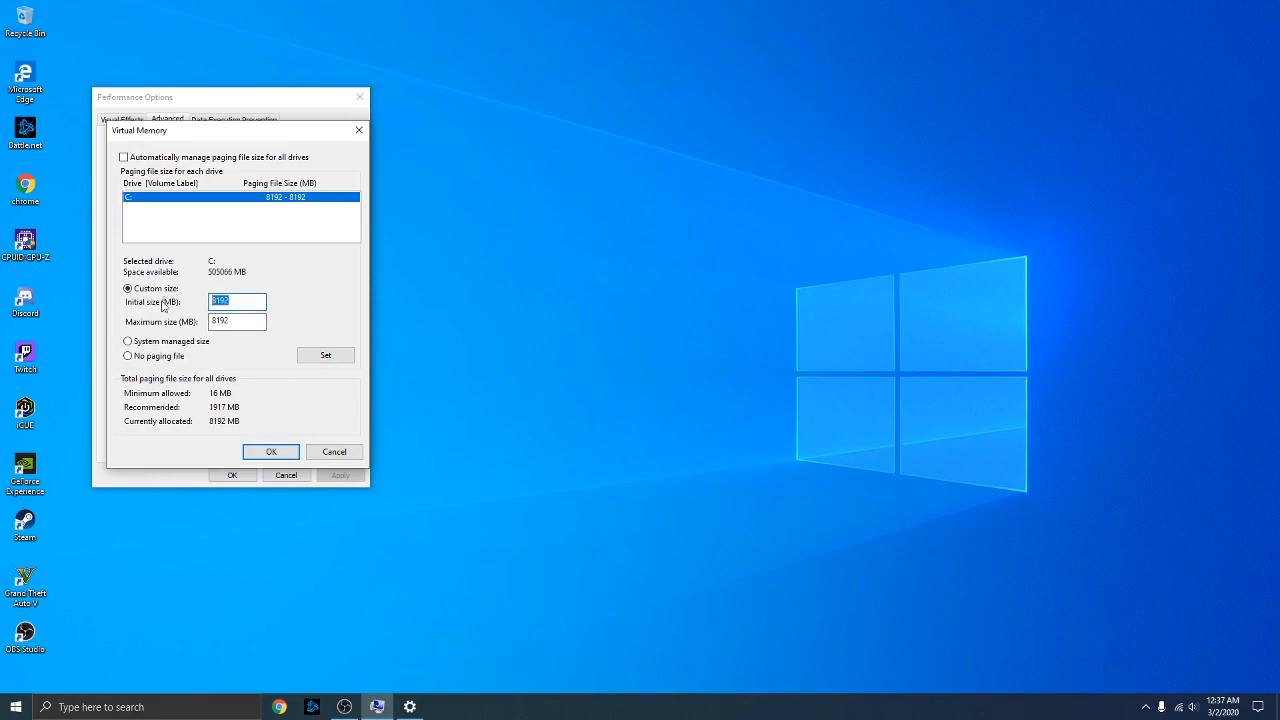
type("4096")
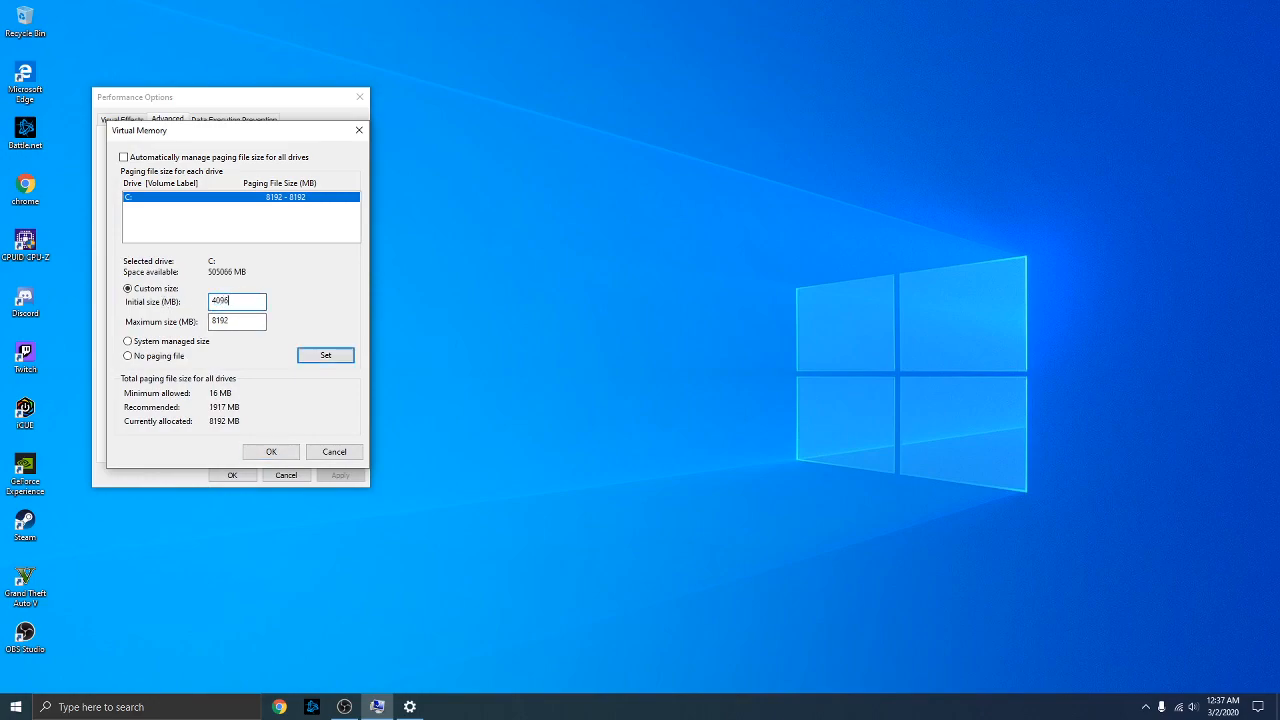
left_click_drag(250, 320, 157, 318)
key("BackSpace")
type("4096")
left_click_drag(238, 300, 158, 298)
type("8192")
key("Tab")
type("8")
Set the custom size on C: and close Virtual Memory and Performance Options
left_click(305, 360)
left_click(268, 452)
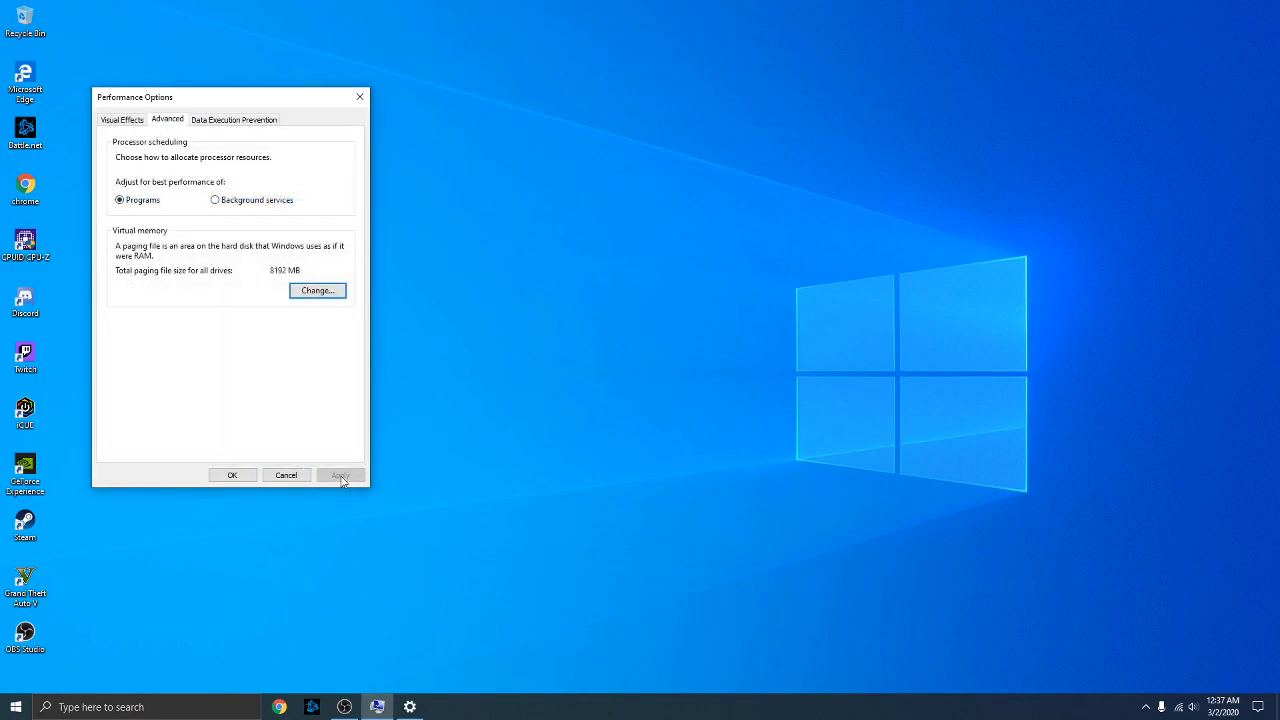
left_click(231, 474)
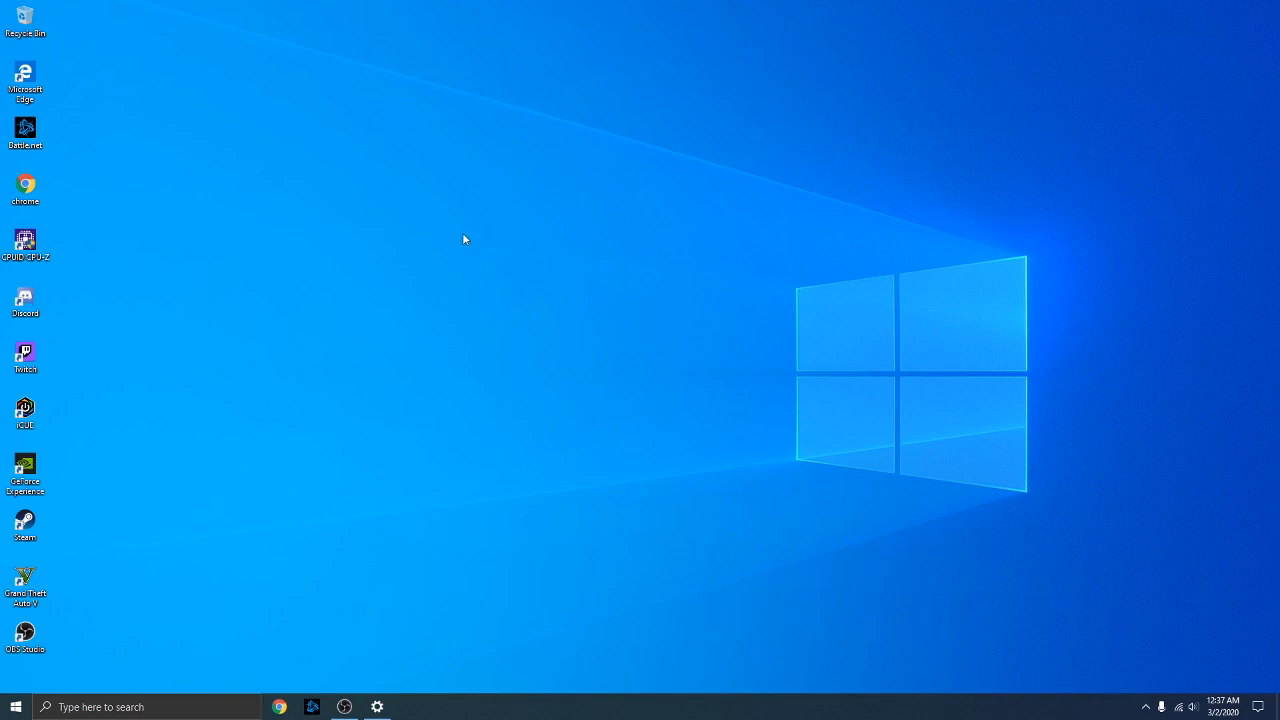
Launch Device Manager from a 'device manager' search and shift its window right
left_click(107, 706)
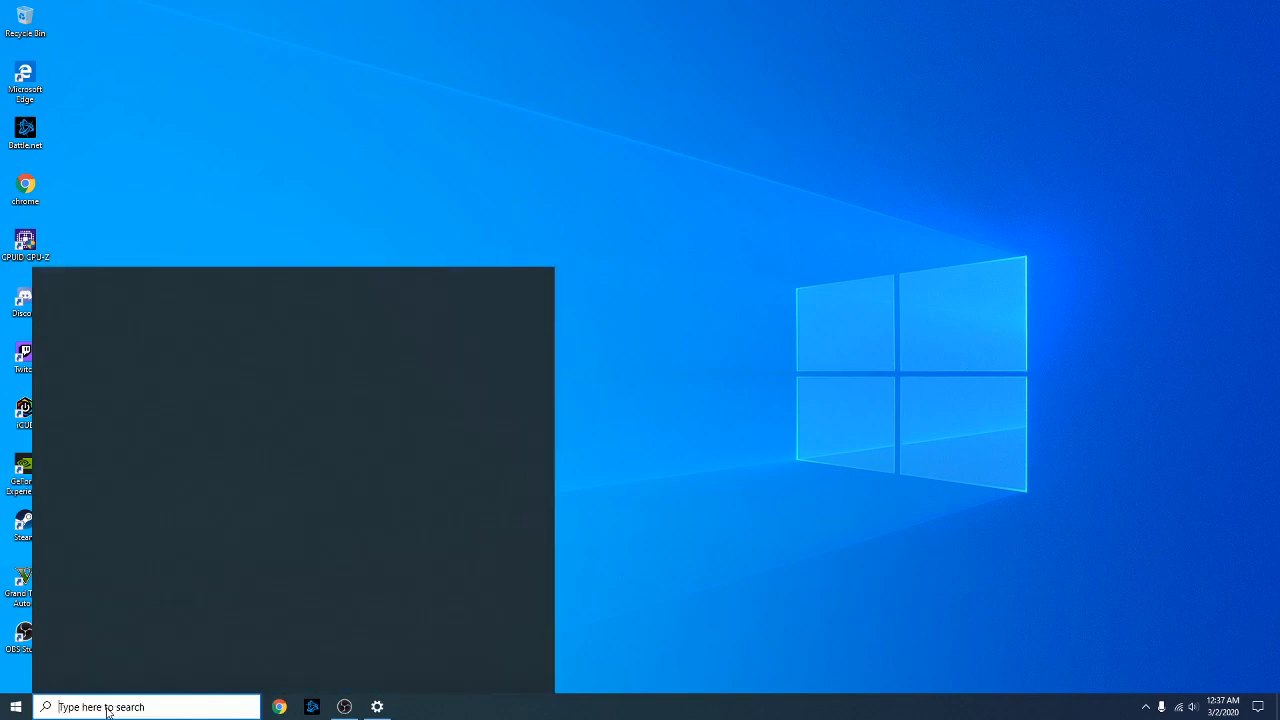
type("device mama")
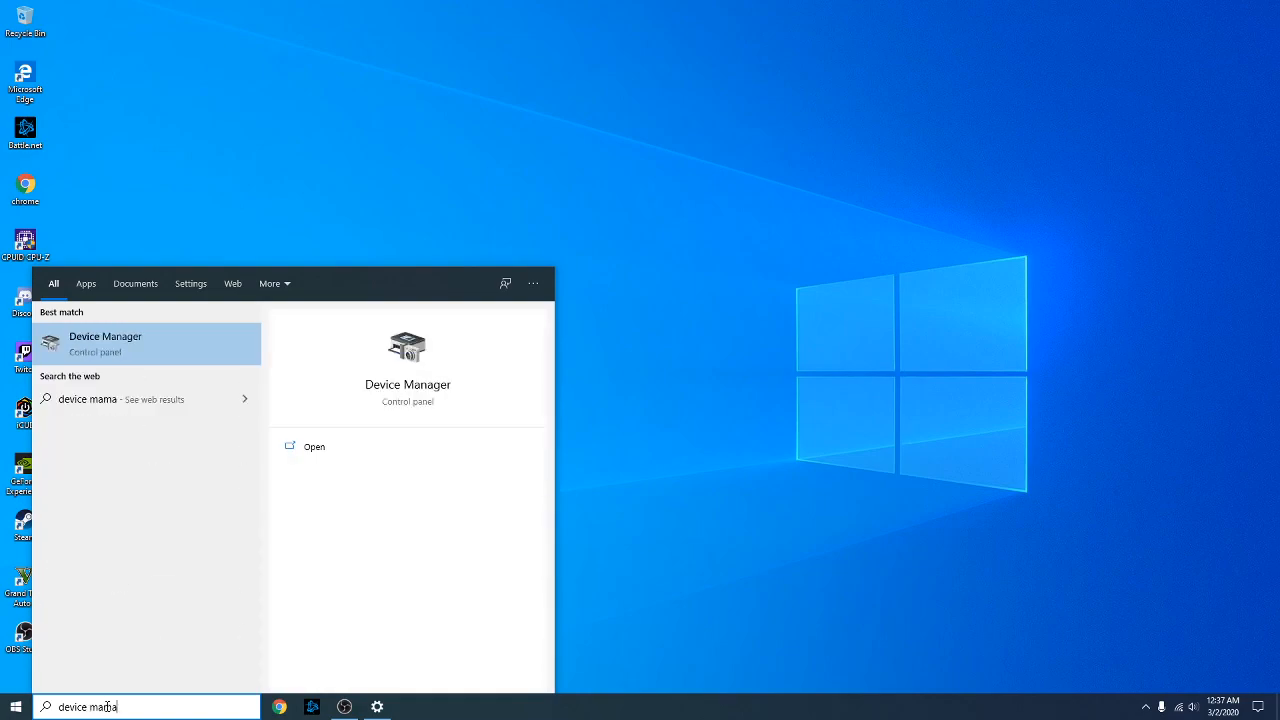
key("BackSpace")
key("BackSpace")
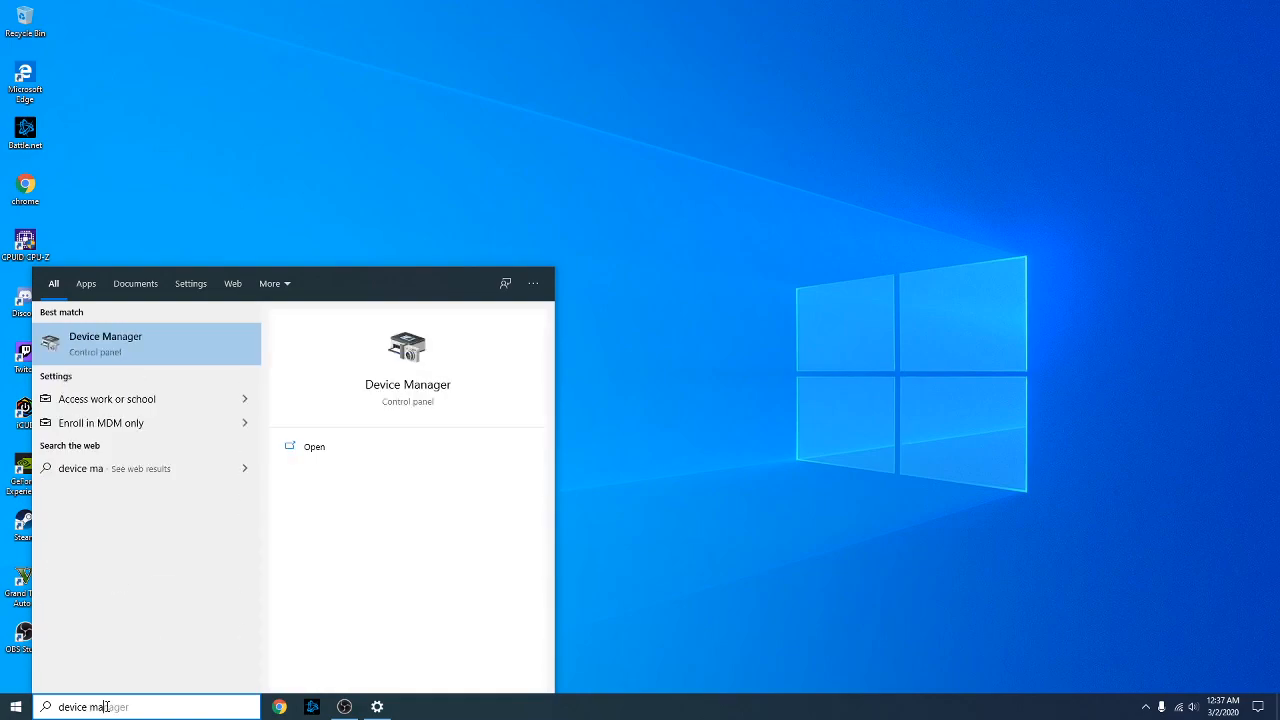
left_click(135, 340)
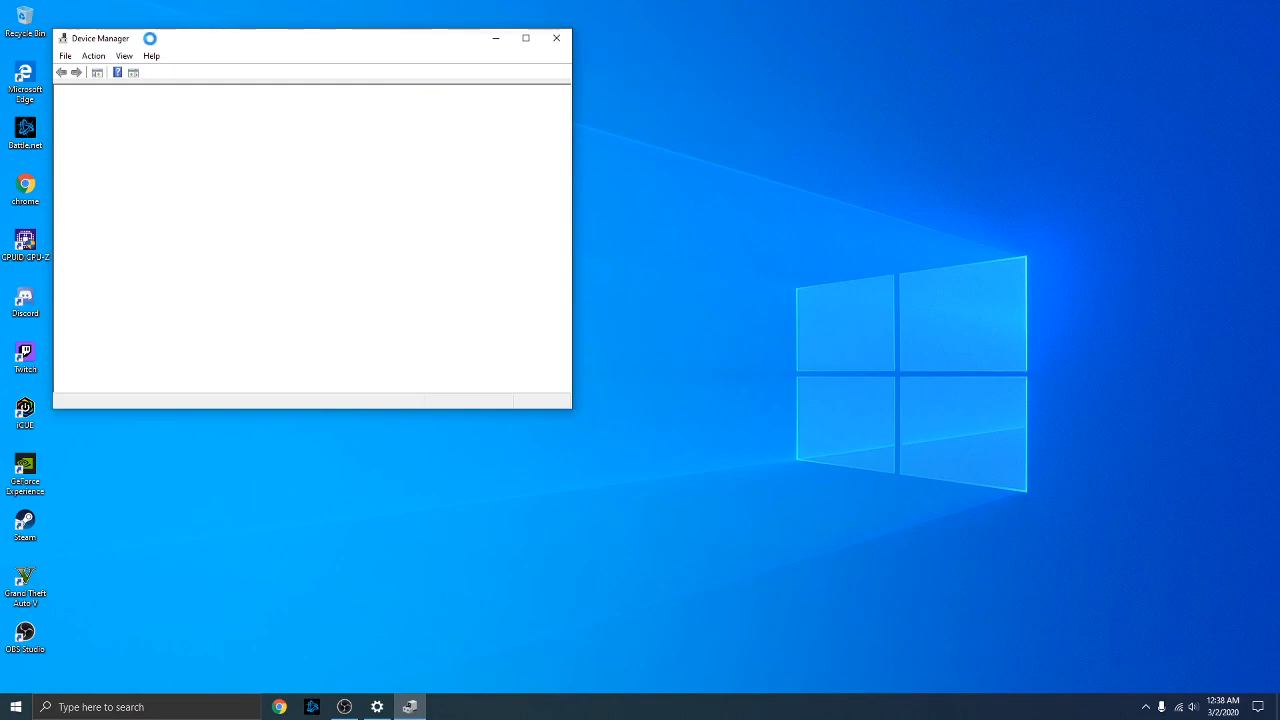
left_click_drag(169, 45, 268, 52)
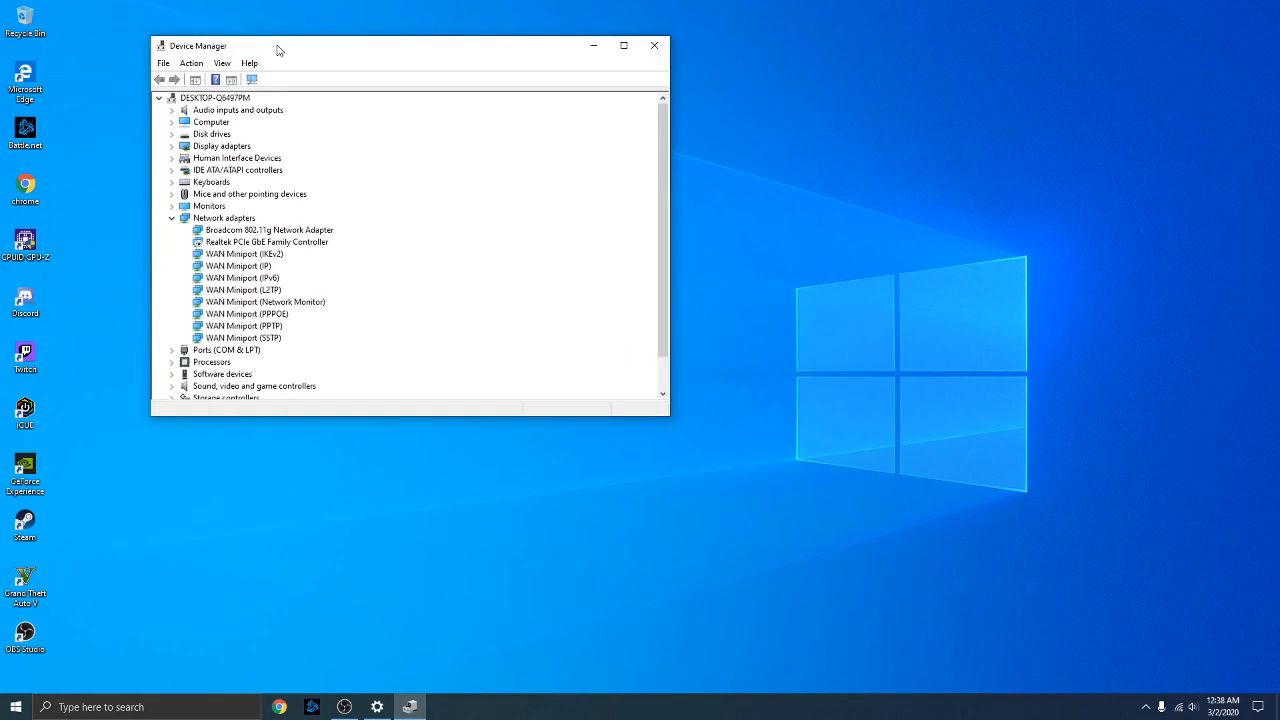
Collapse Network adapters and expand Display adapters to select the NVIDIA GeForce GTX 550 Ti
left_click(171, 218)
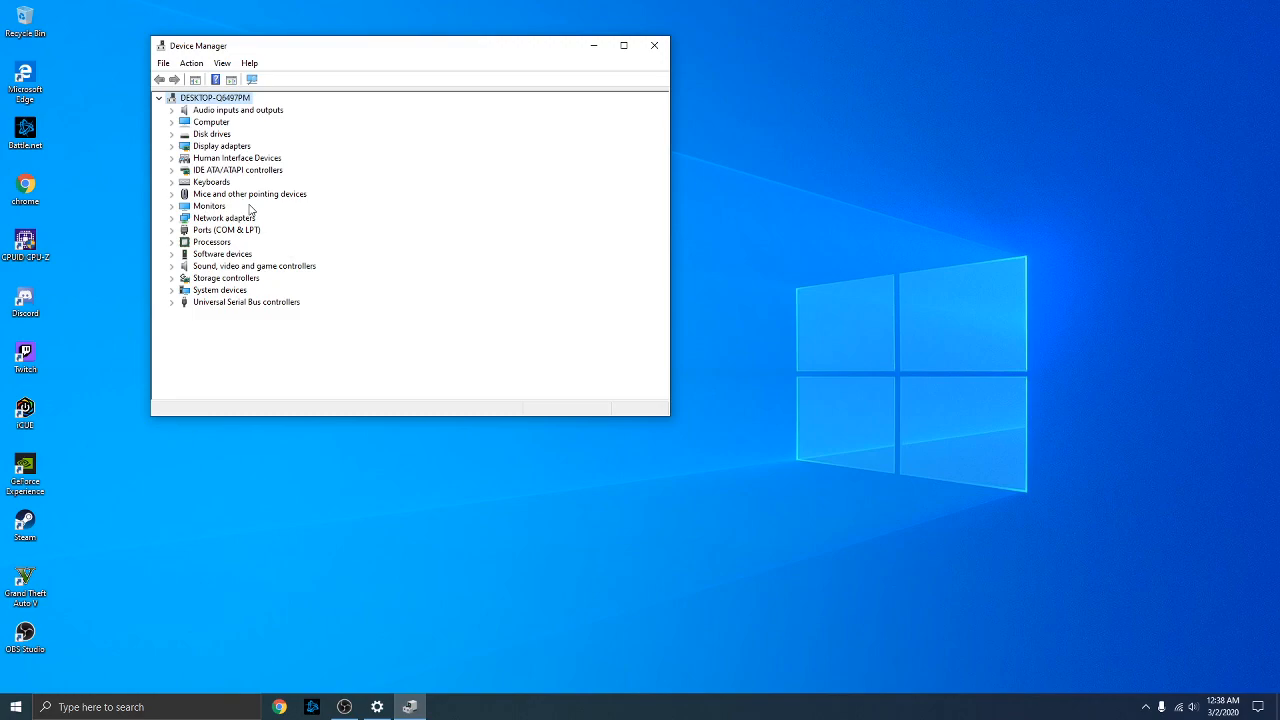
left_click(173, 147)
left_click(173, 147)
left_click(172, 147)
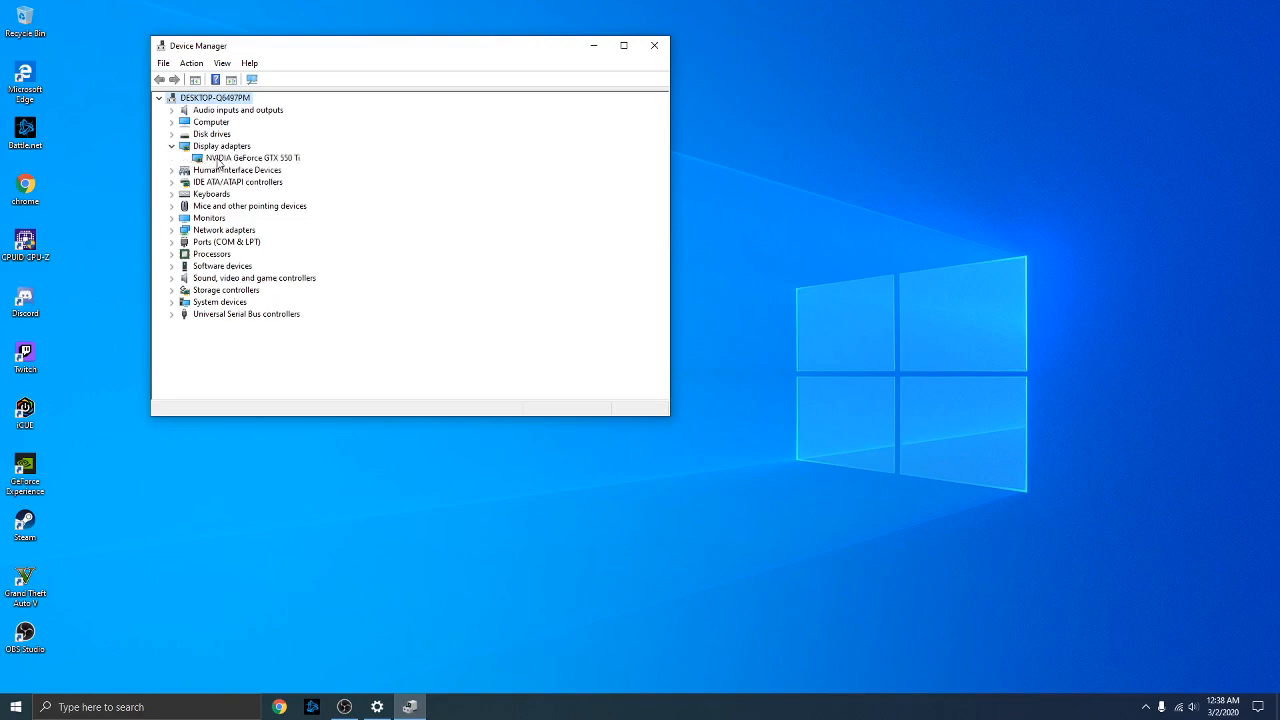
left_click(219, 163)
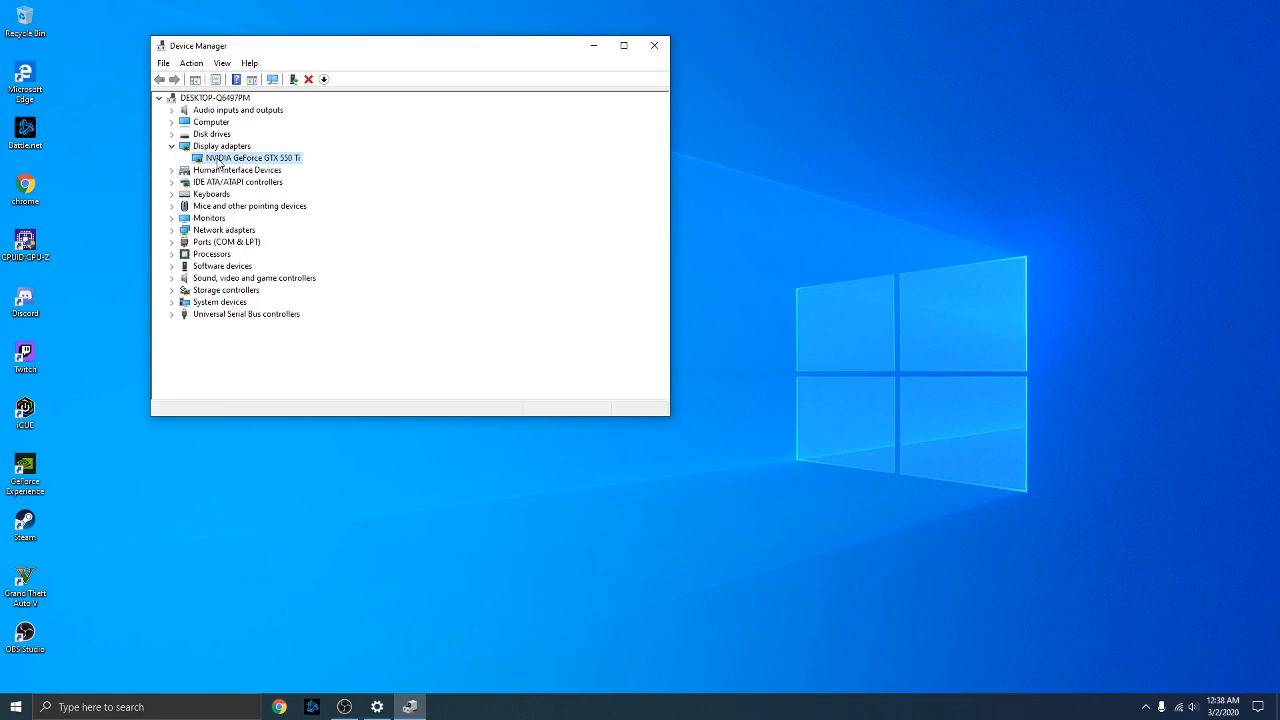
right_click(218, 163)
Search automatically for a newer GTX 550 Ti driver, confirm the best is installed, then close Device Manager
left_click(245, 165)
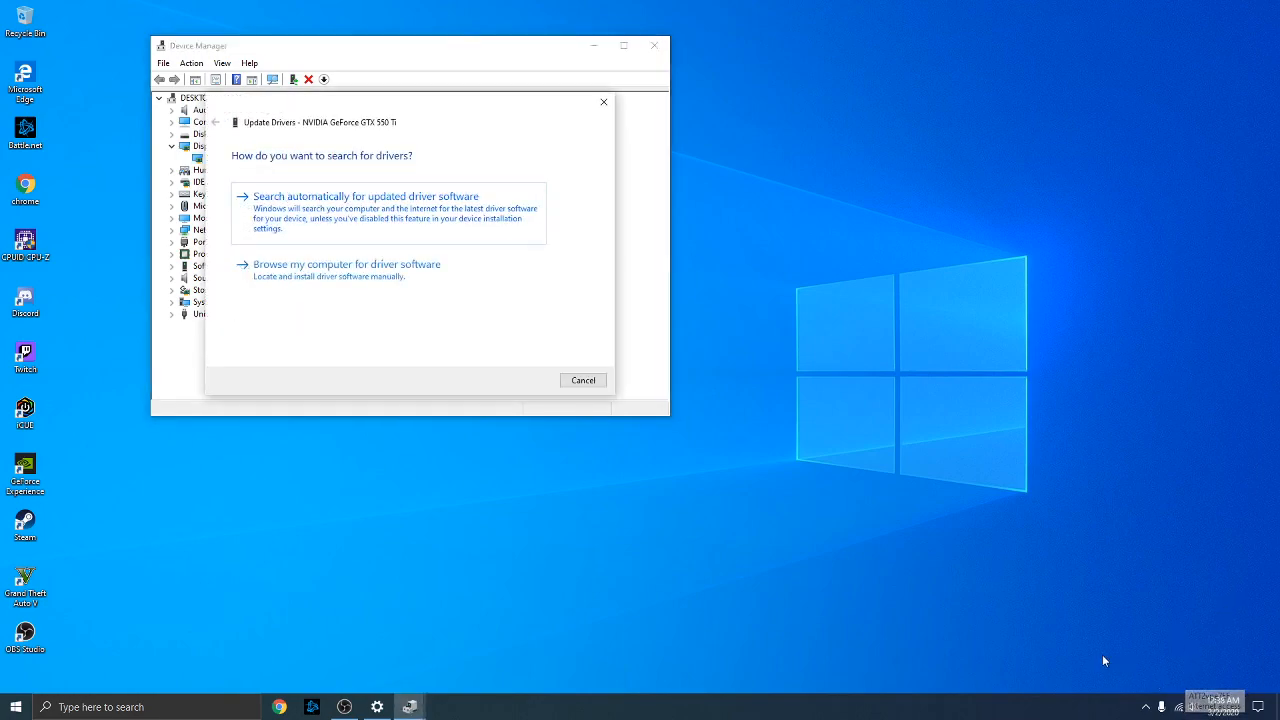
left_click(363, 208)
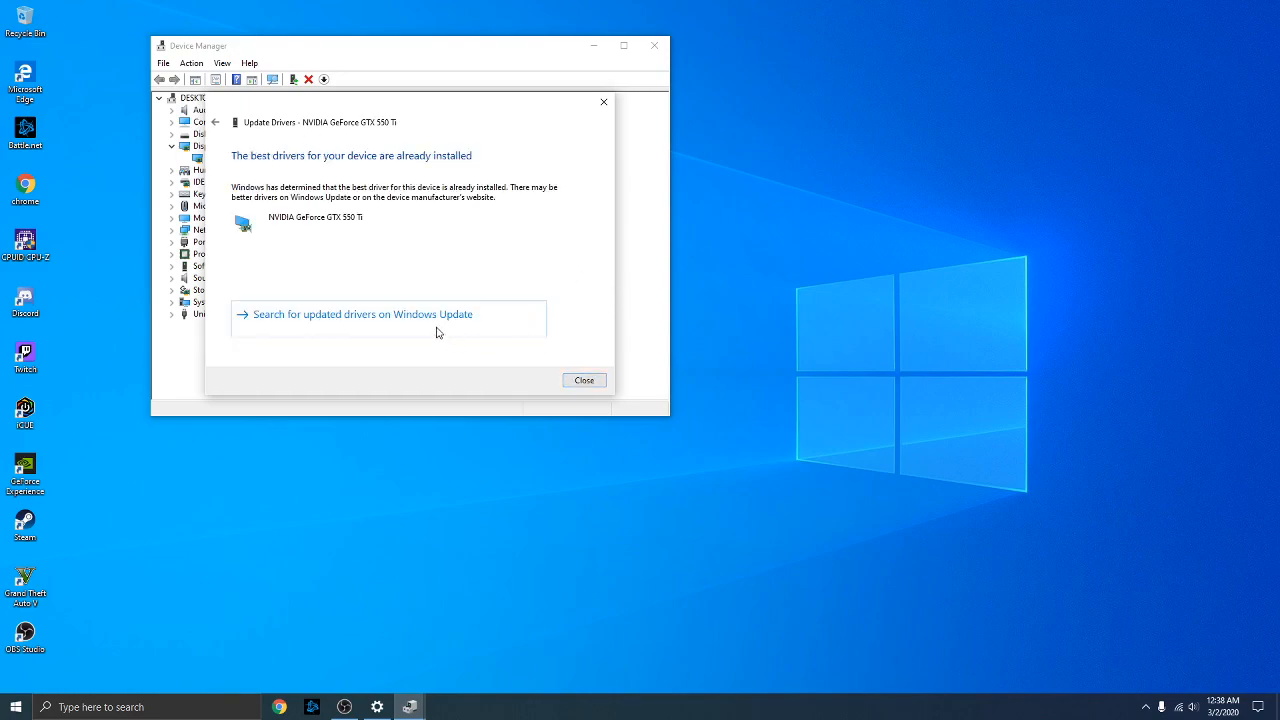
left_click(604, 103)
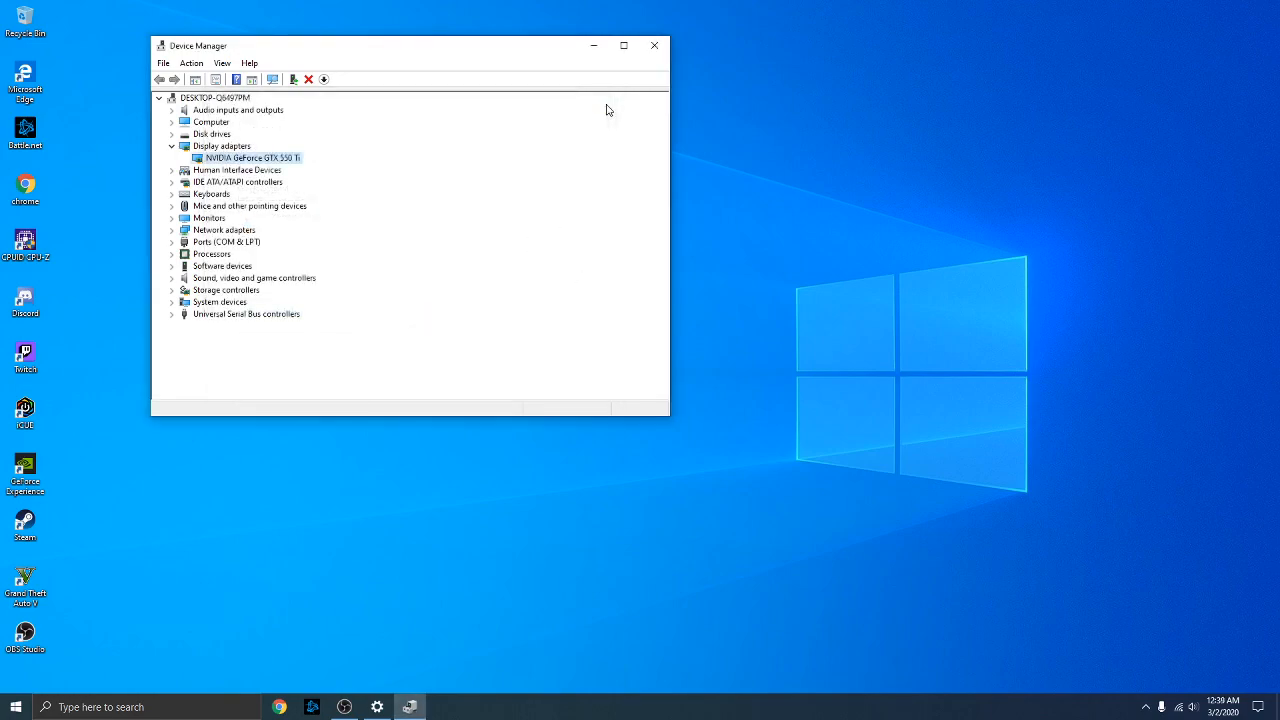
left_click(171, 147)
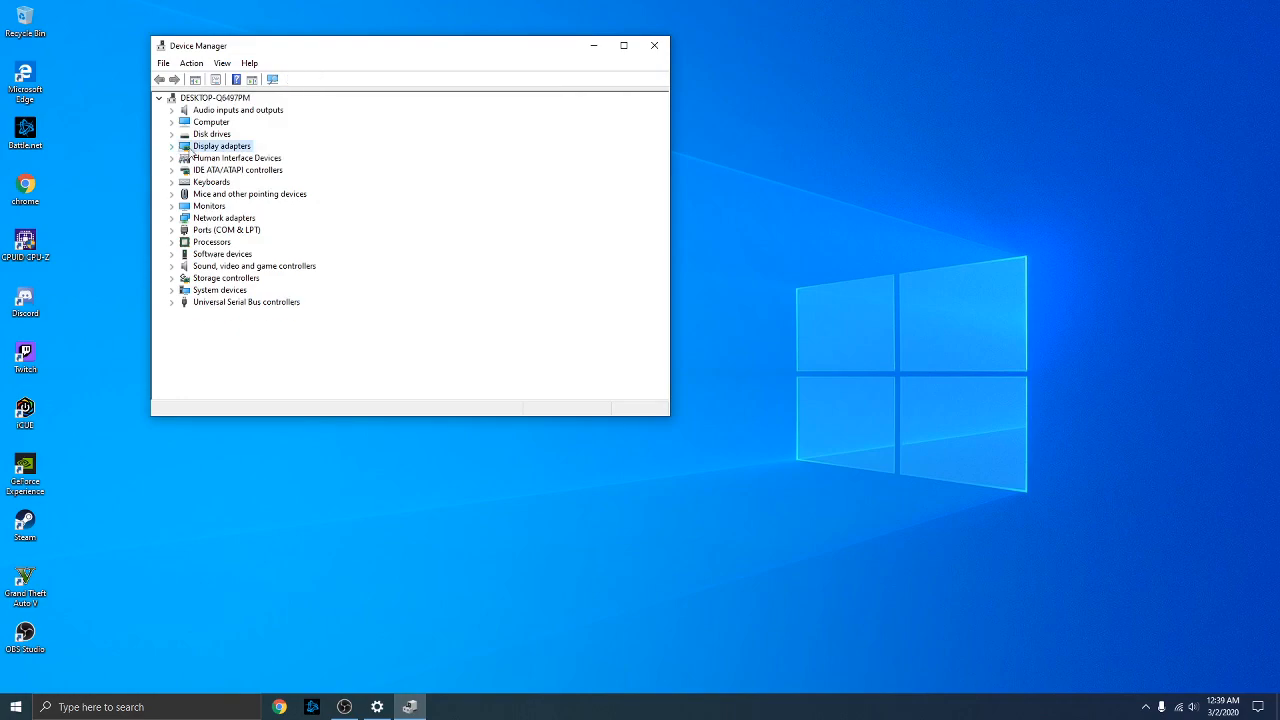
left_click(655, 46)
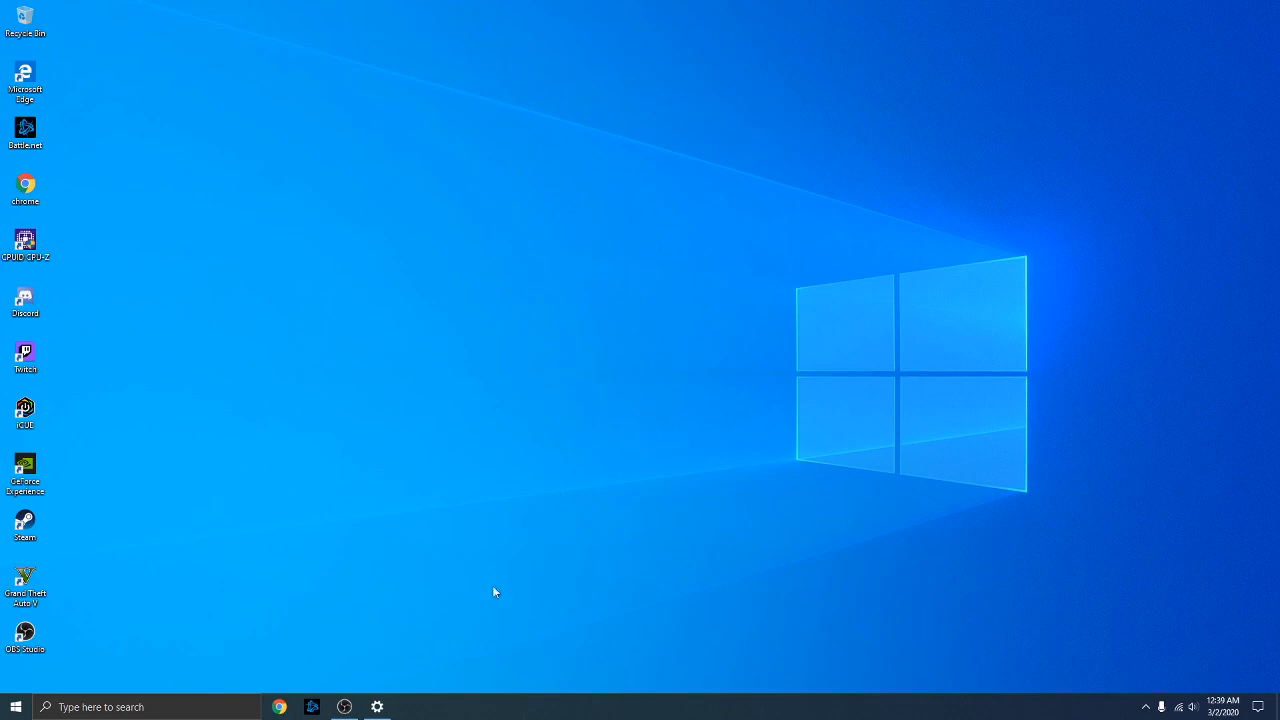
Search 'update' and check Windows Update, showing the version 1909 feature update pending download, then close Settings
left_click(148, 706)
type("uo")
key("BackSpace")
type("pdate")
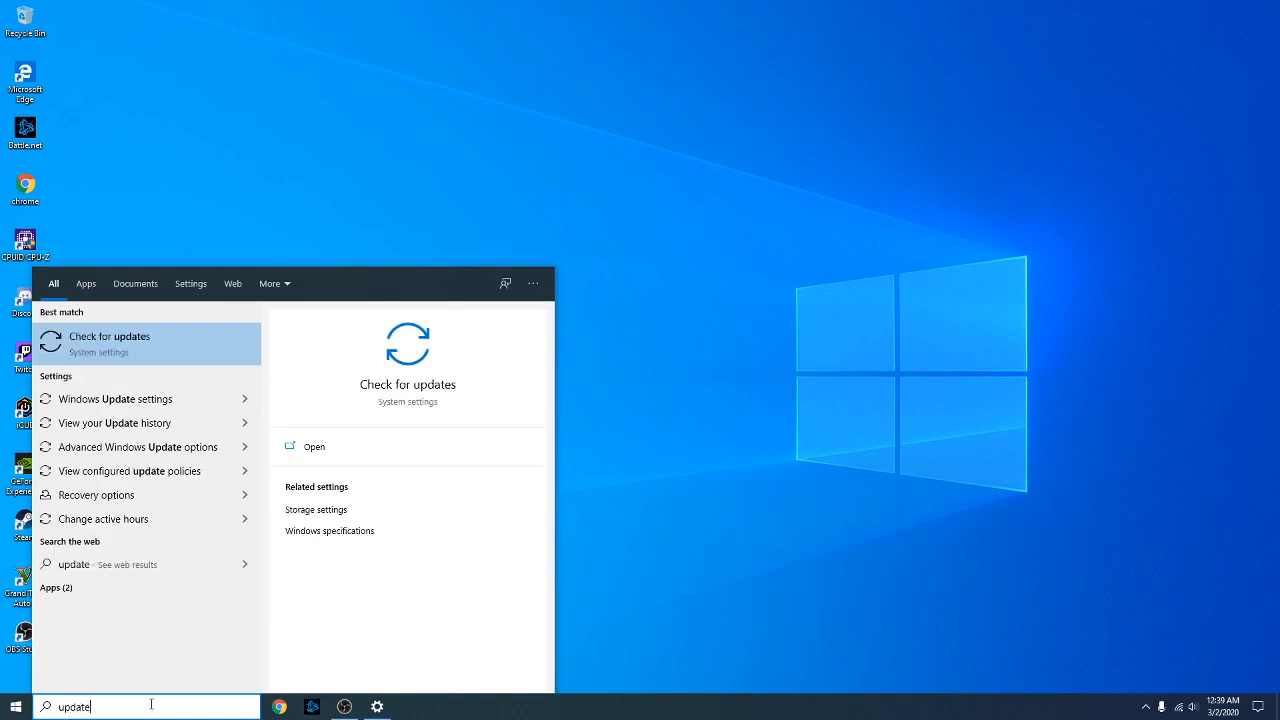
left_click(98, 345)
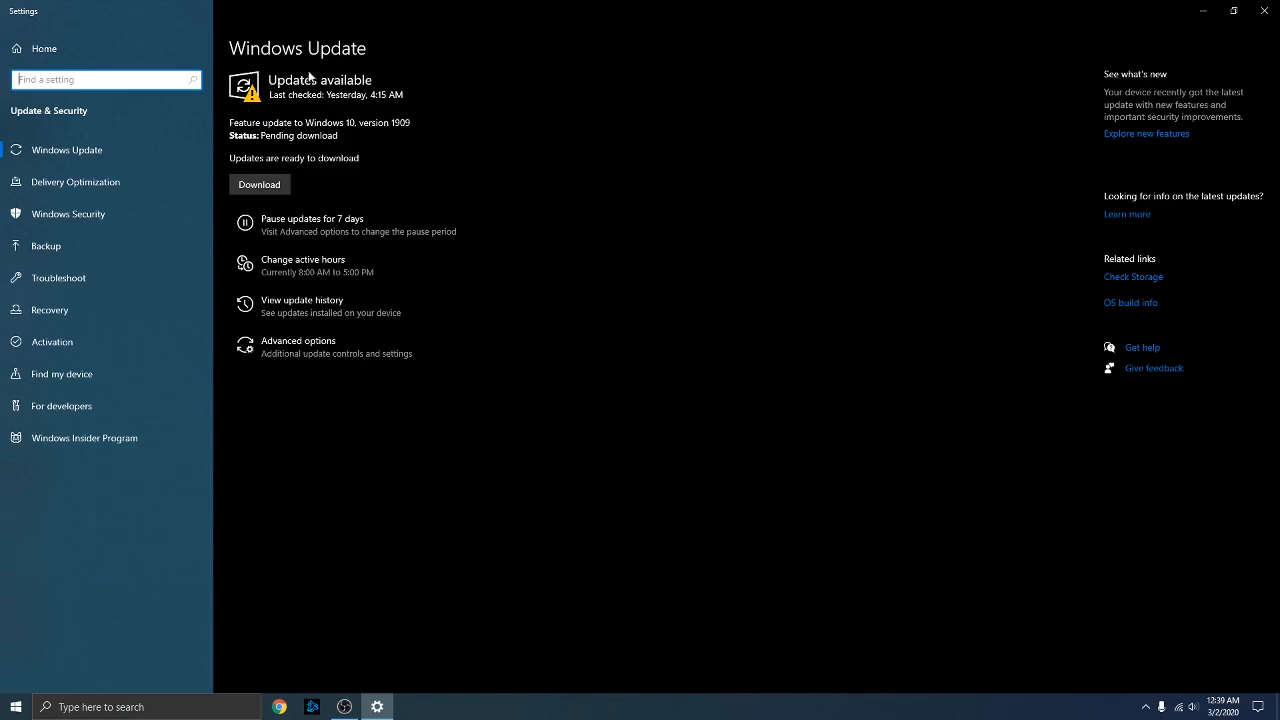
left_click(461, 154)
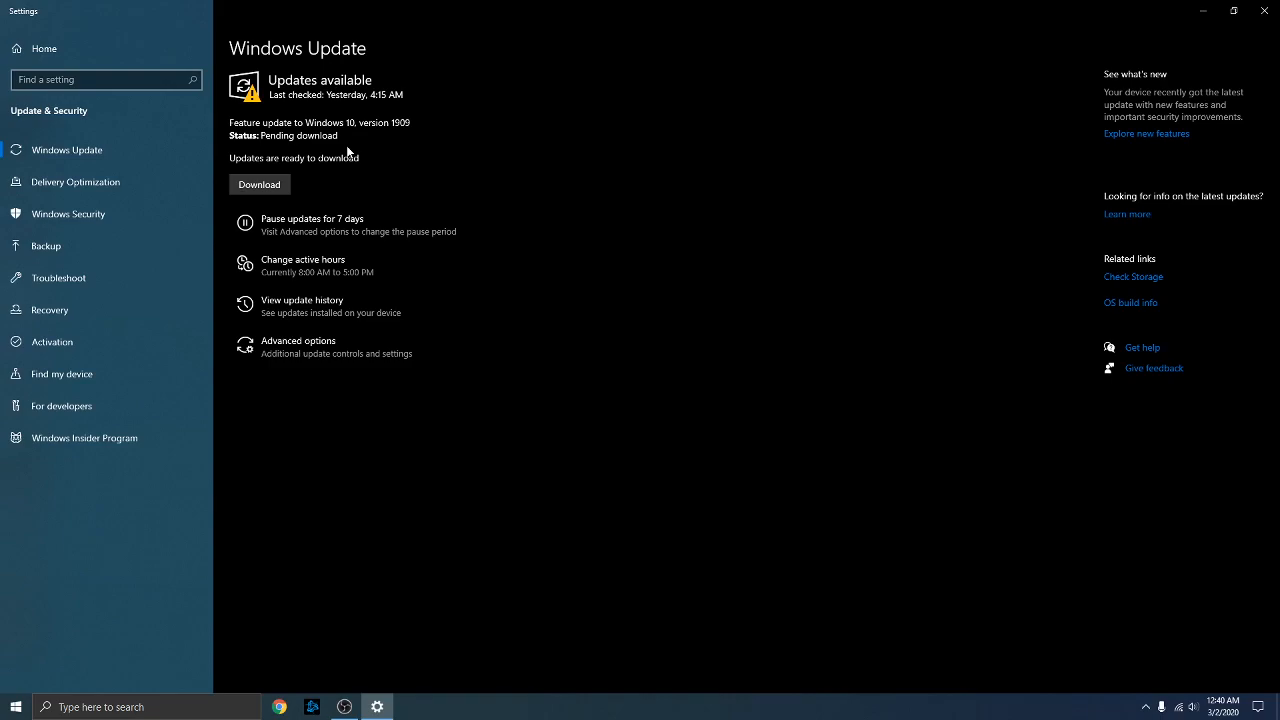
left_click(1267, 7)
right_click(16, 707)
left_click(537, 501)
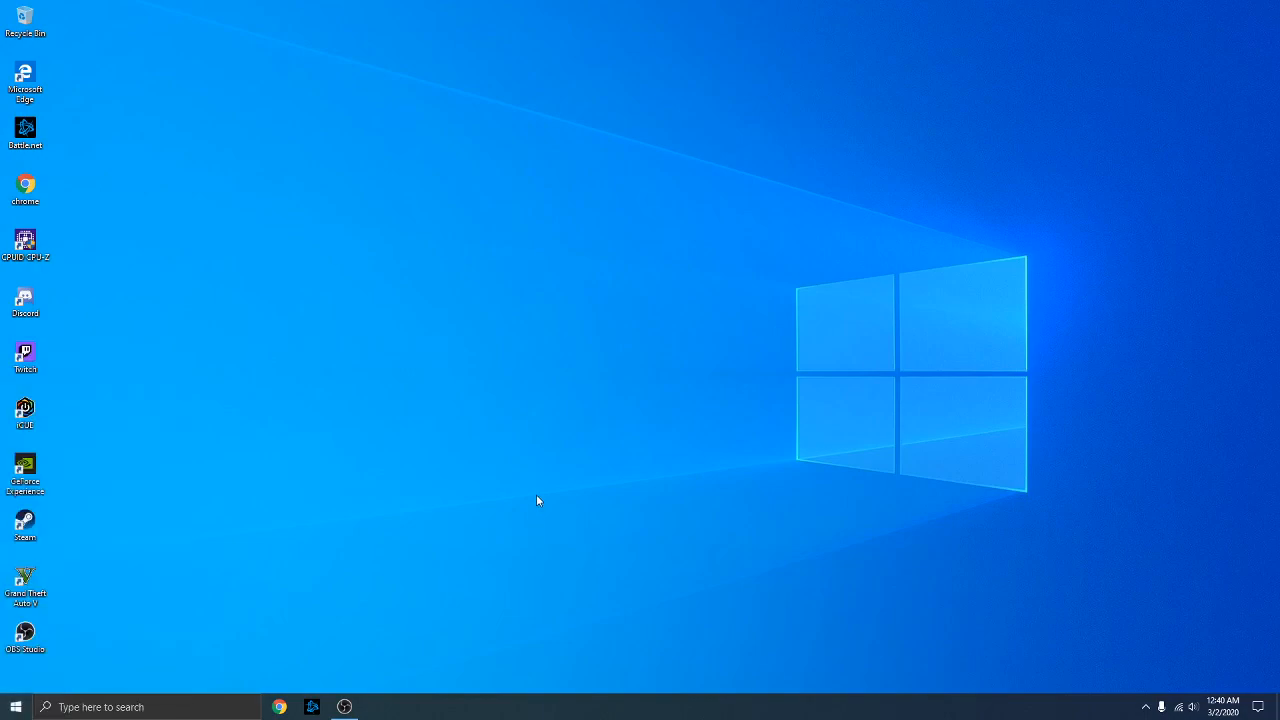